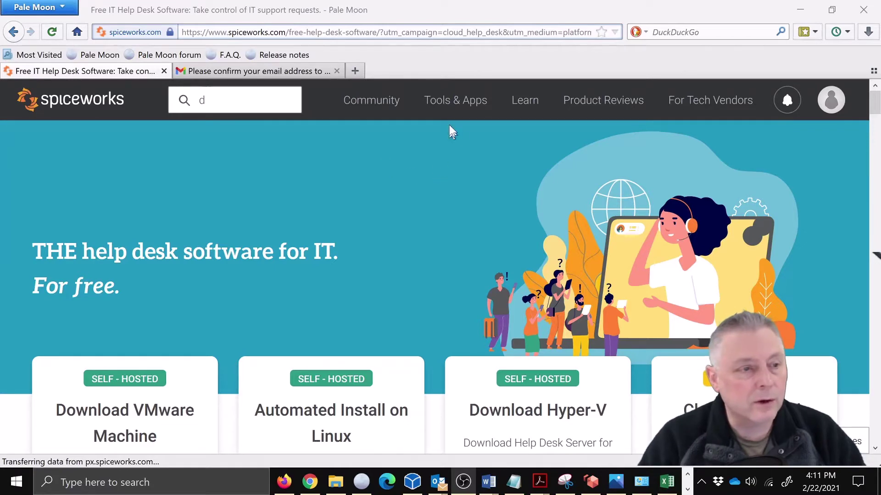
Step: Launch the Cloud Help Desk sign-up from Tools & Apps and focus the First name field
mouse_move(455, 101)
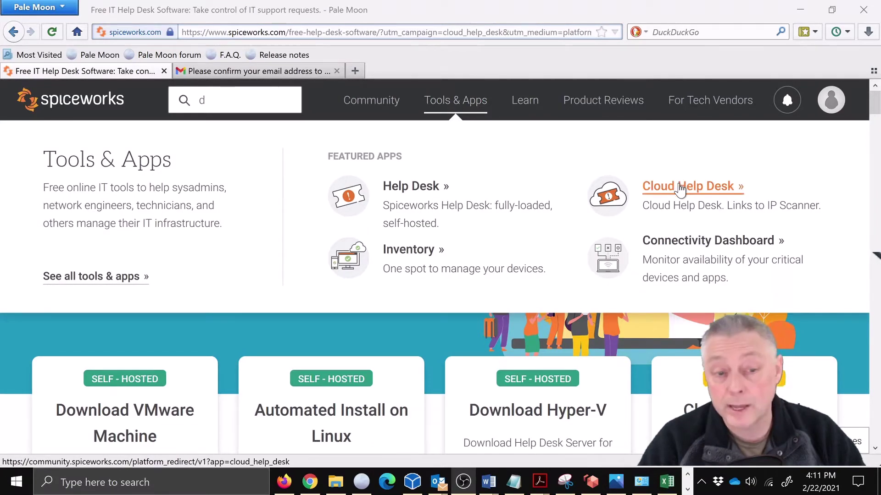
scroll(413, 304, "down", 5)
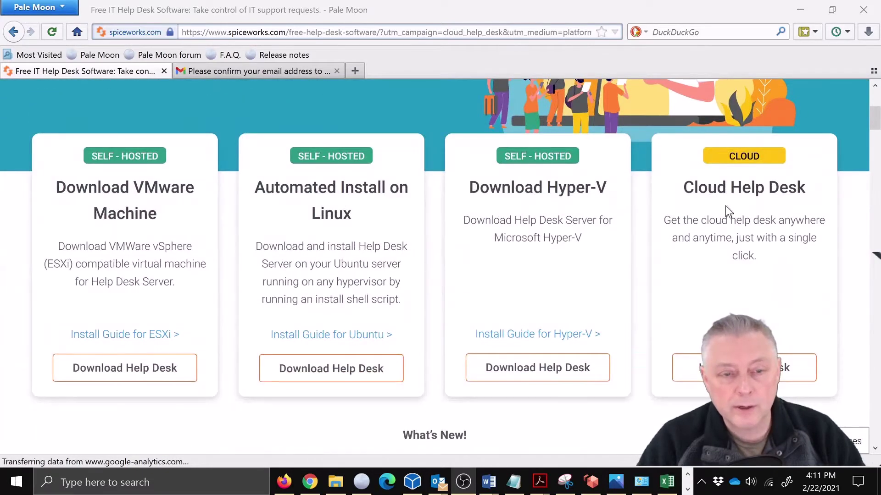
left_click(743, 367)
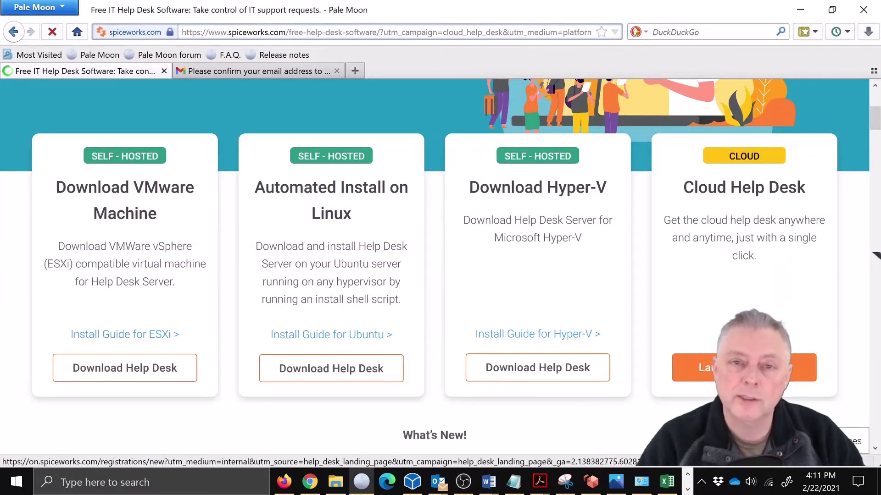
scroll(708, 282, "down", 3)
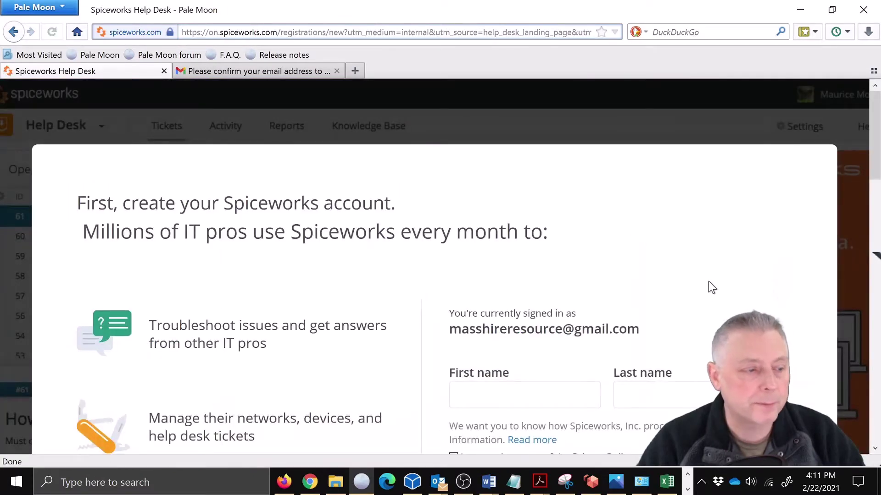
scroll(710, 281, "up", 2)
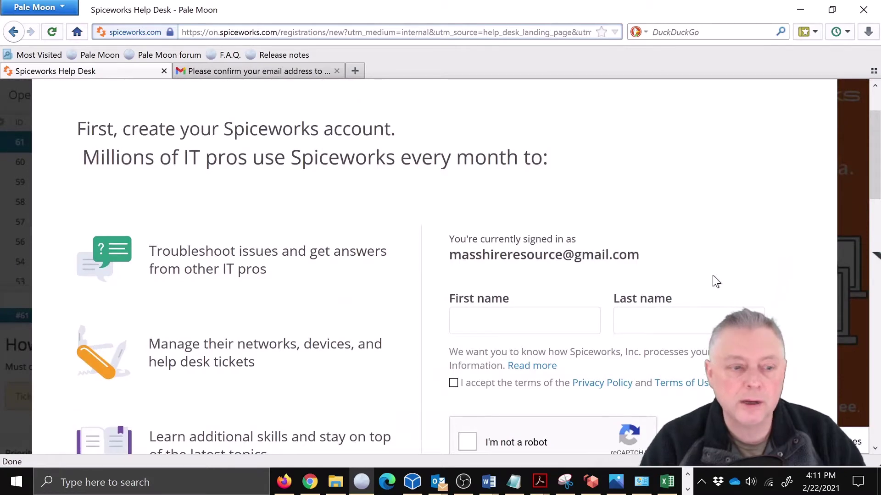
left_click(482, 315)
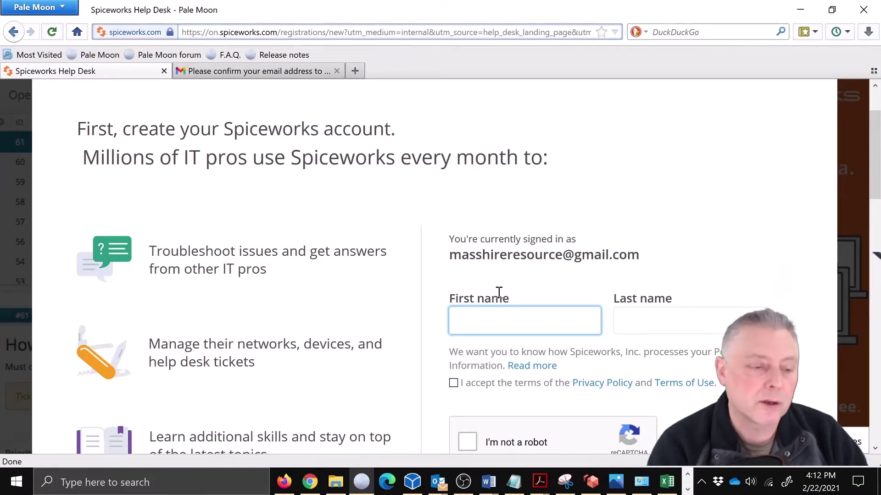
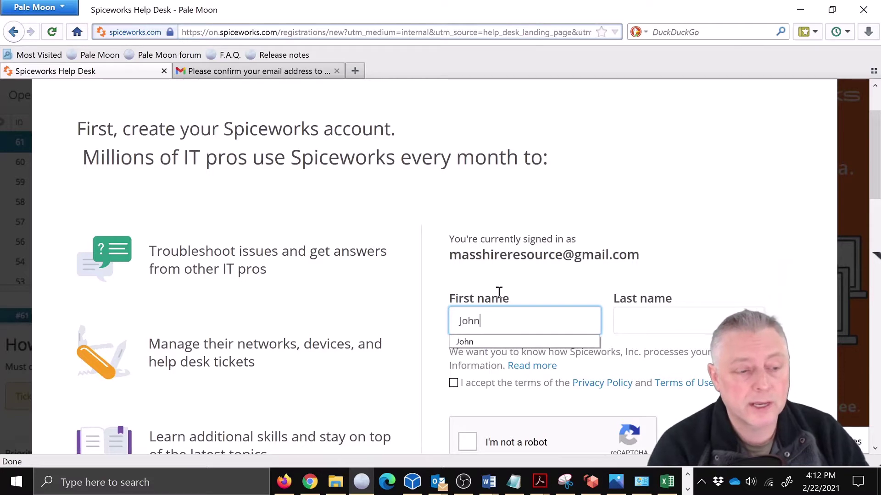
Step: Enter the account holder's first and last name and accept the privacy policy and terms
key("Tab")
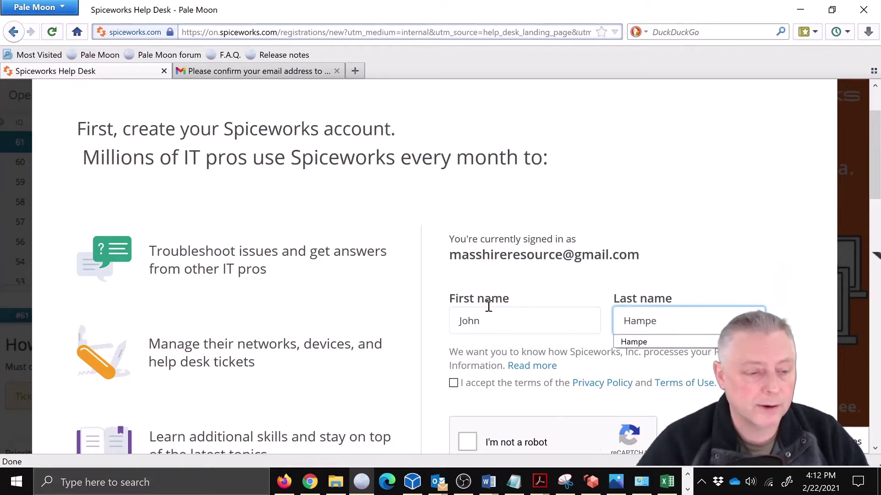
left_click(451, 385)
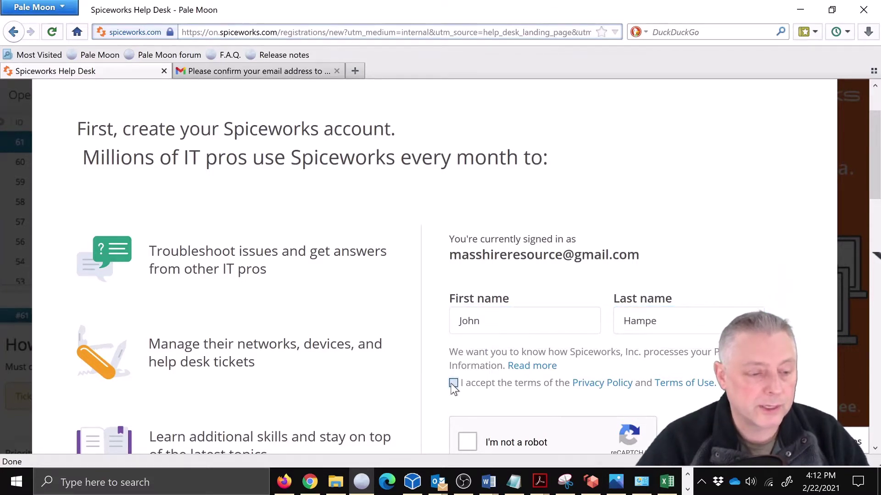
left_click(453, 384)
scroll(538, 386, "down", 2)
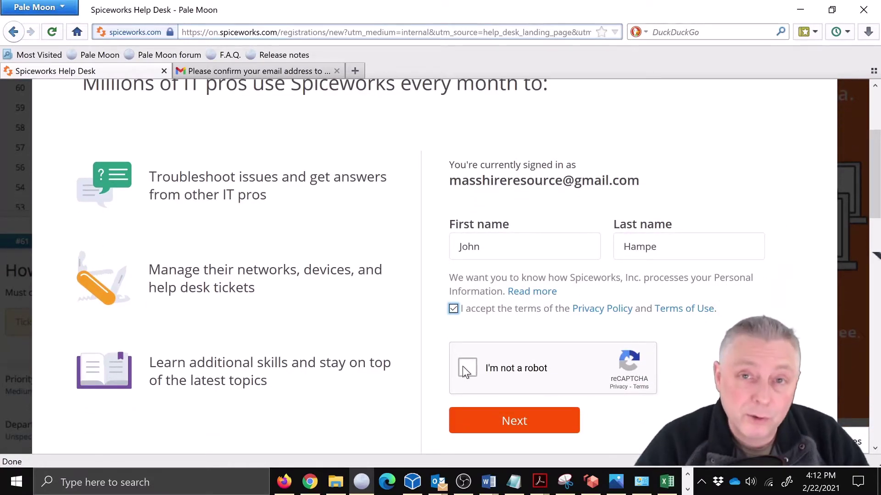
Step: Start the not-a-robot check and solve the chimney and hills image challenges
left_click(463, 367)
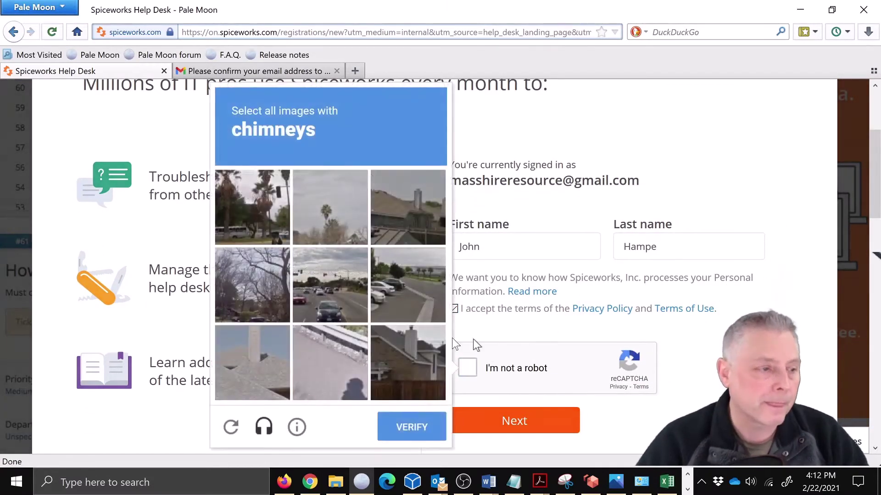
left_click(429, 208)
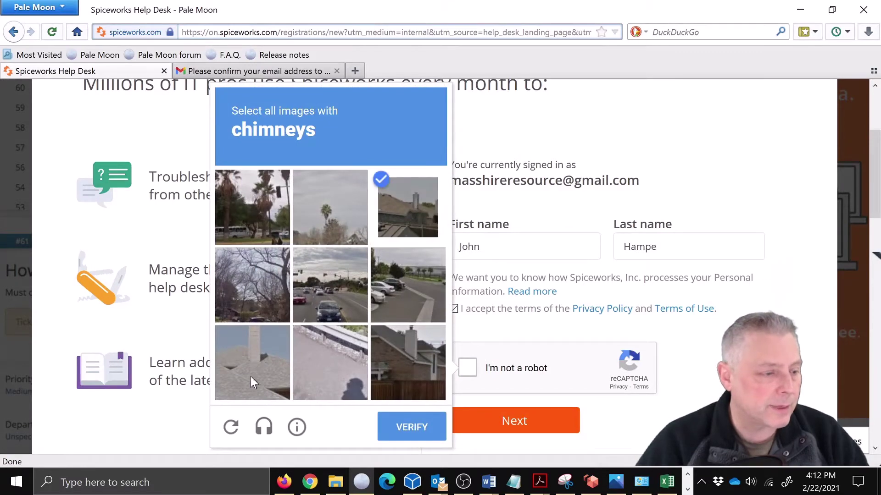
left_click(259, 360)
left_click(408, 365)
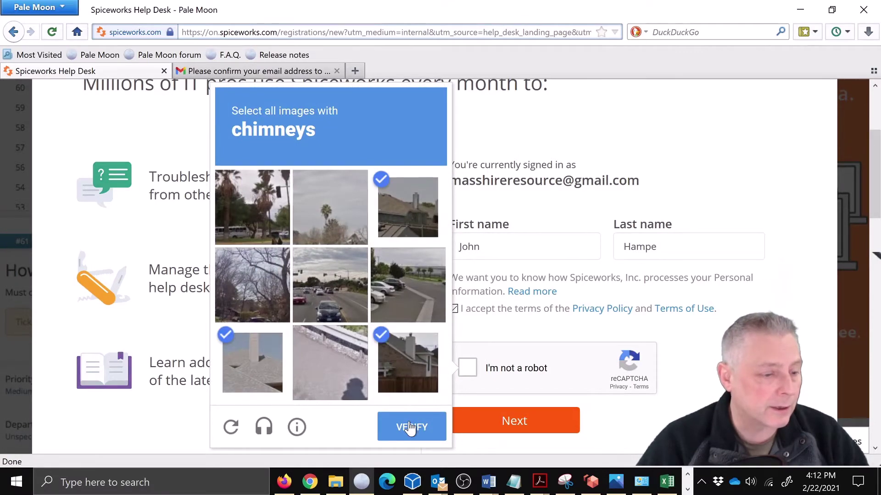
left_click(411, 427)
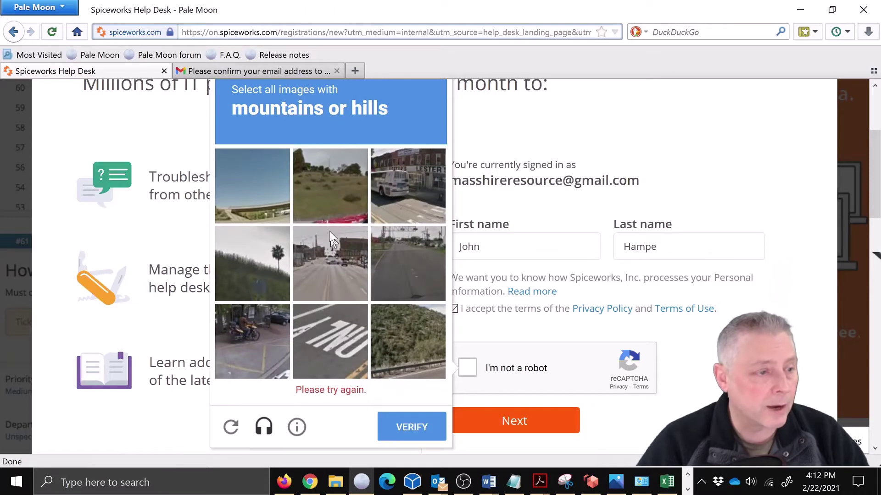
left_click(326, 183)
left_click(256, 280)
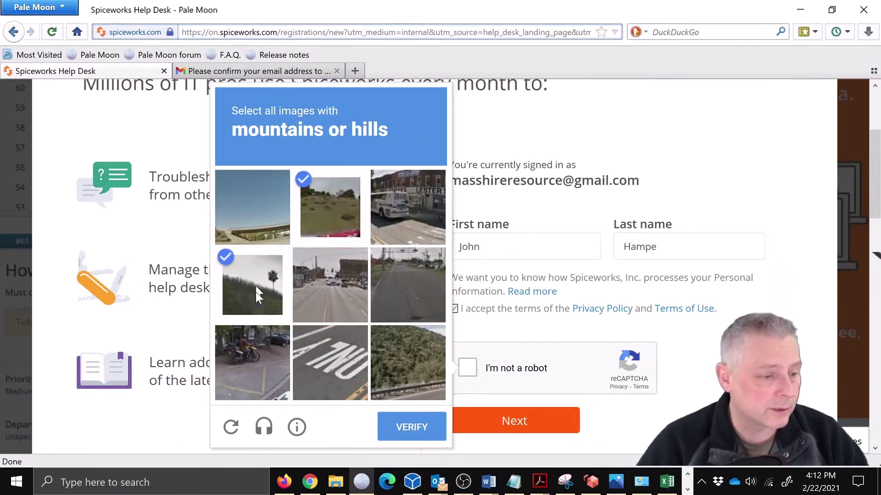
left_click(421, 360)
left_click(421, 425)
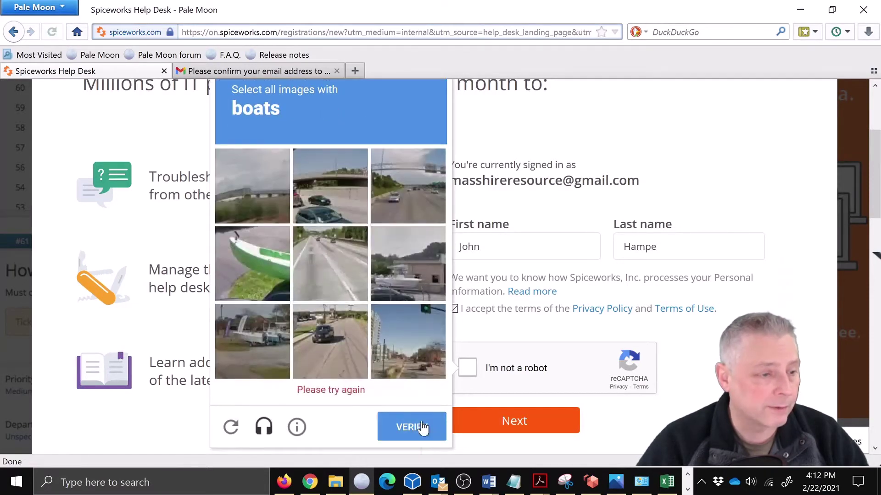
Step: Solve the boat image challenge to pass the check and continue to company details
left_click(231, 262)
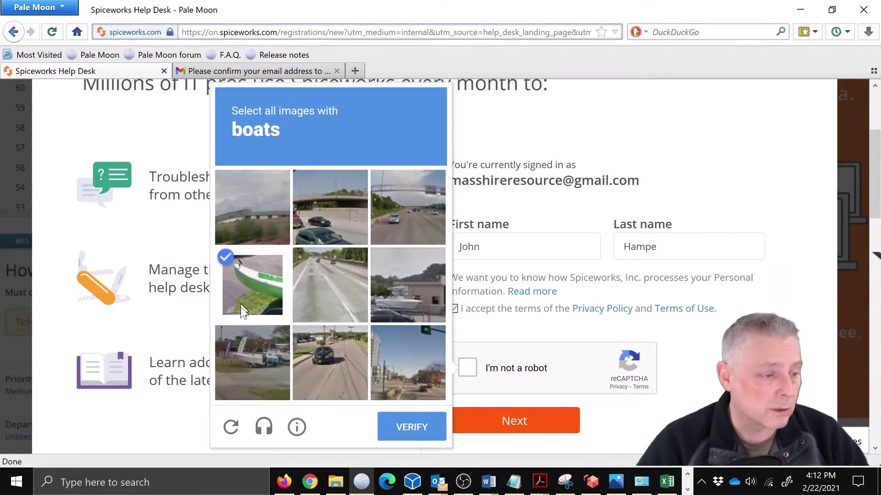
left_click(241, 371)
left_click(407, 290)
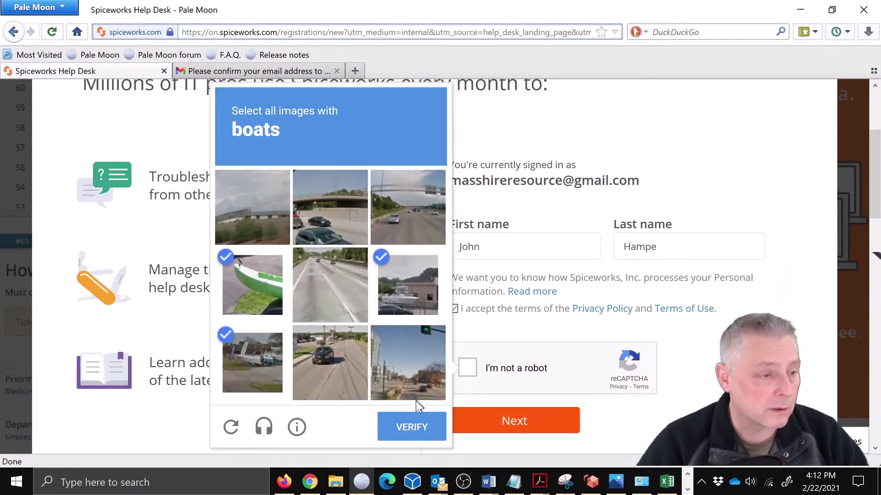
left_click(416, 425)
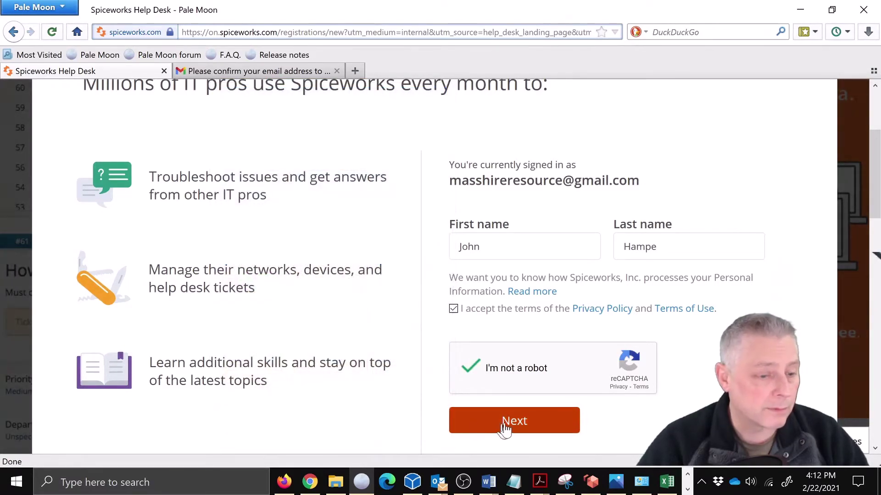
left_click(511, 421)
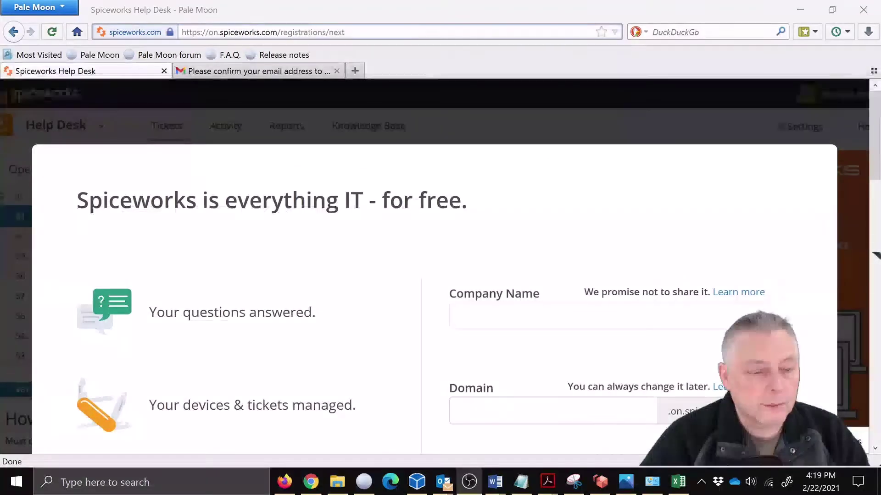
Step: Create the help desk with company name 'MassHire Metro North' and domain 'stratiformis'
left_click(544, 306)
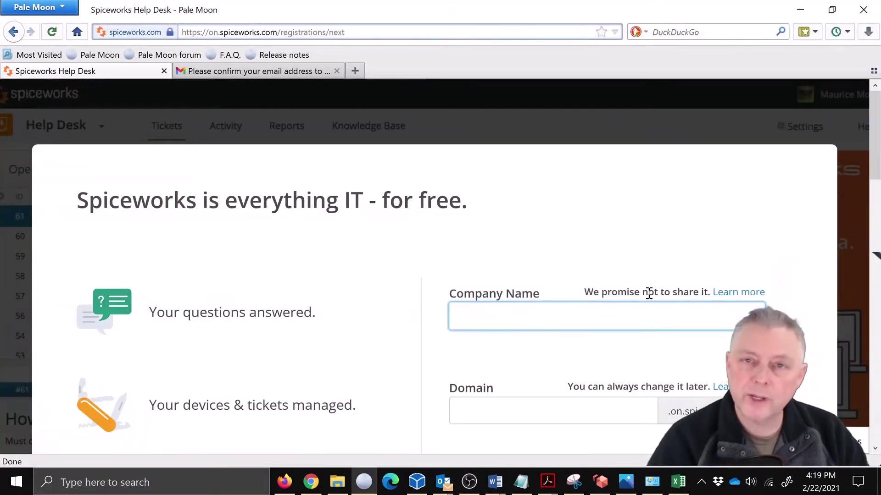
type("Mass")
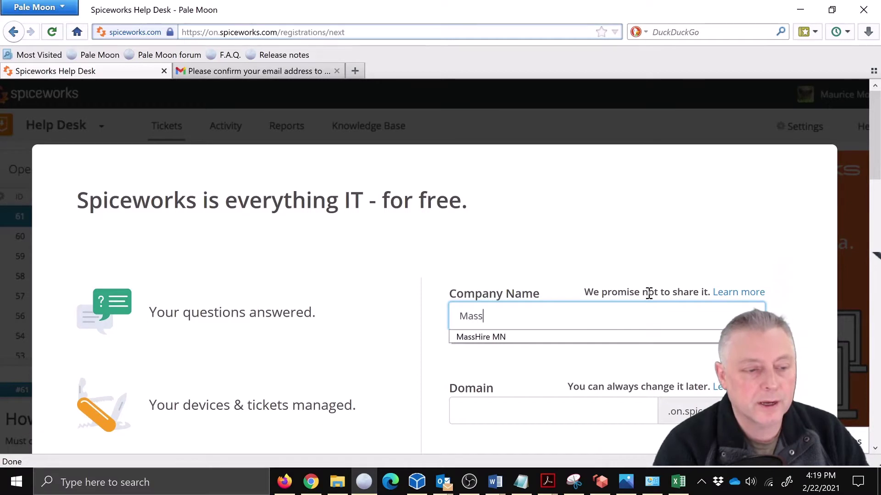
type("Hire Met")
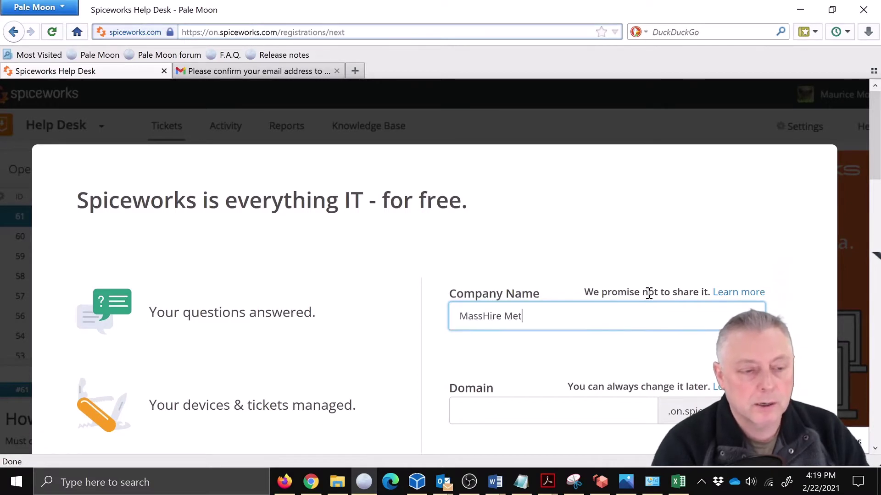
type("ro North")
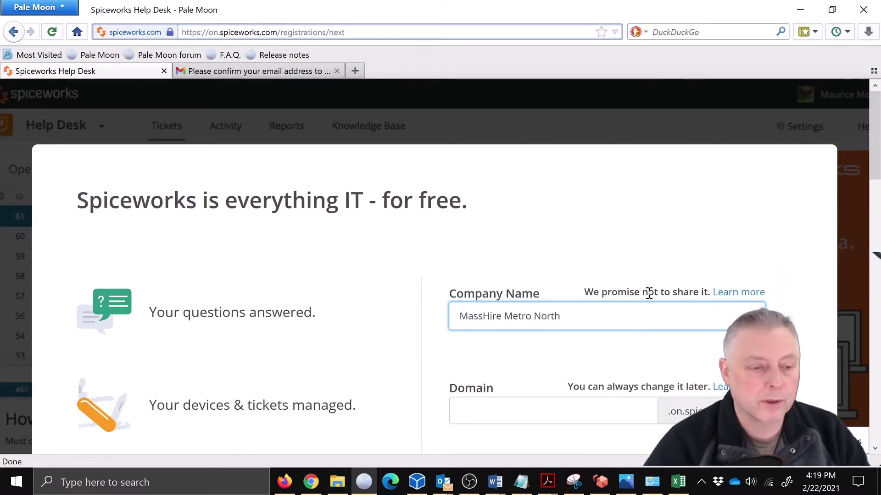
scroll(619, 312, "down", 2)
left_click(566, 337)
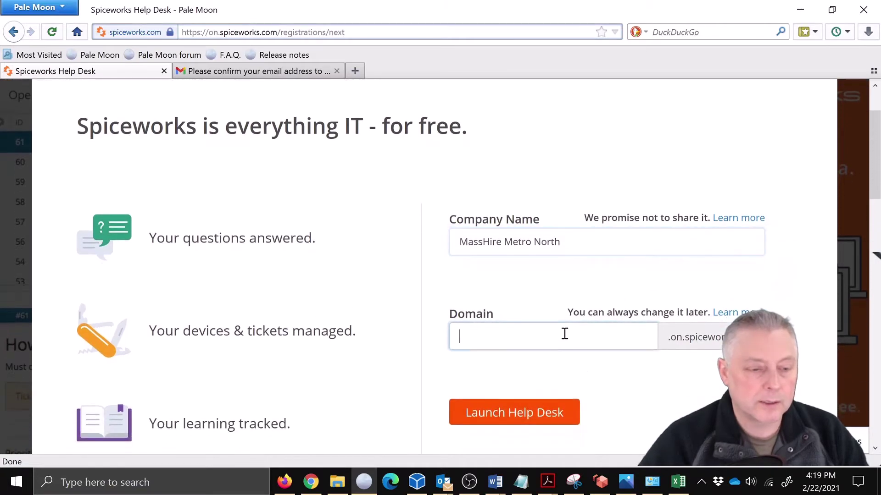
type("st")
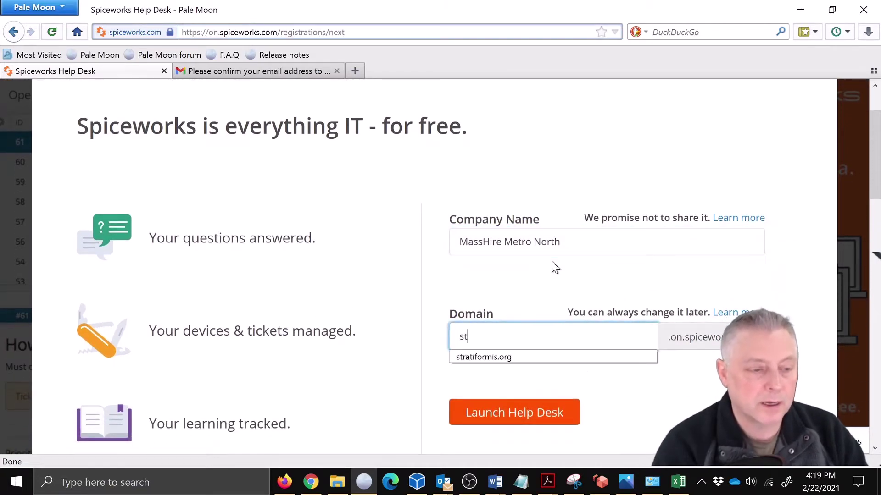
type("ratif")
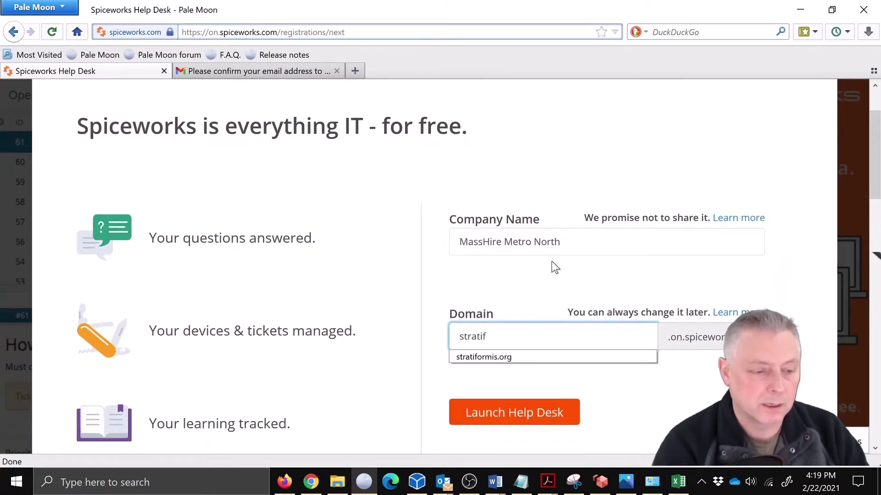
type("ormis")
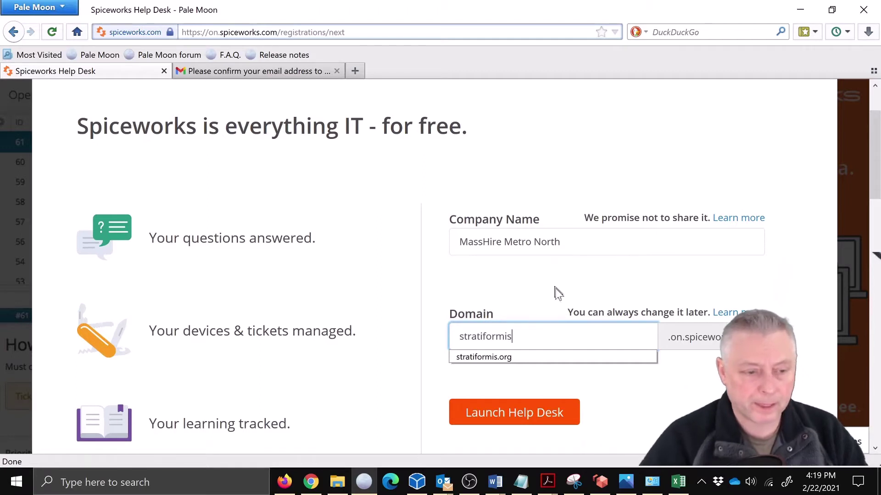
left_click(524, 414)
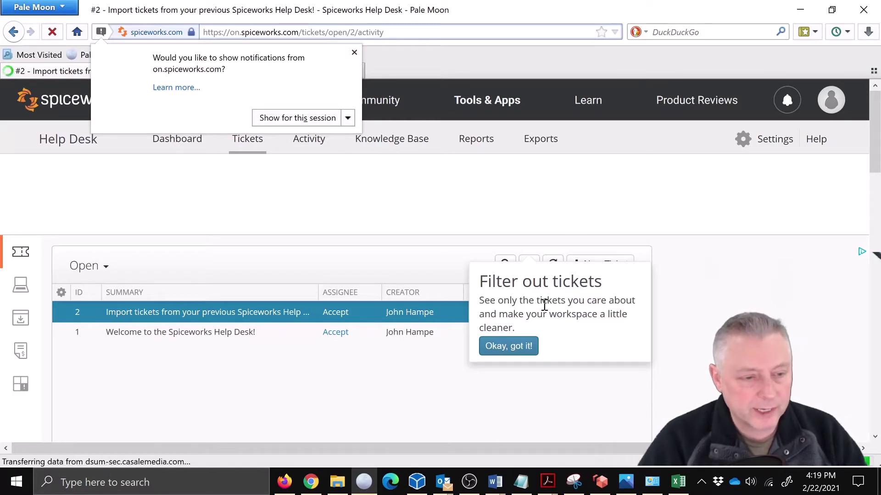
Step: Dismiss the filtering tip and scroll down to ticket #2's description, priority and assignee fields
left_click(521, 346)
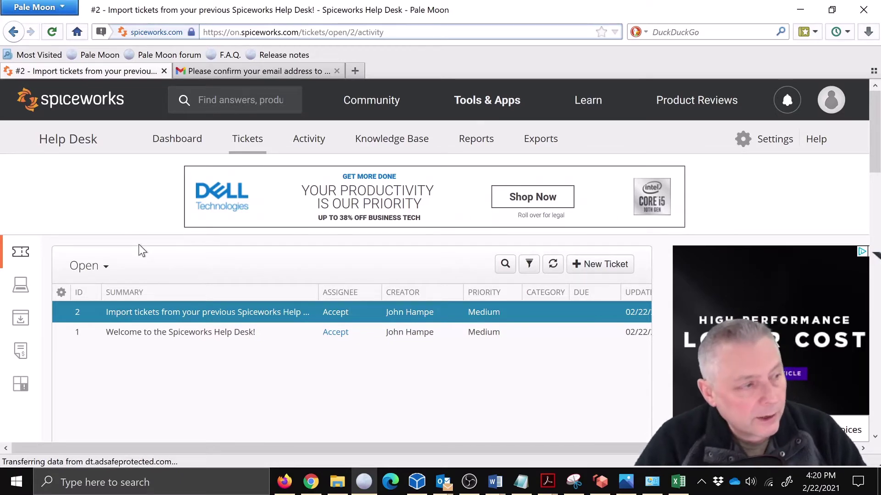
scroll(260, 323, "down", 3)
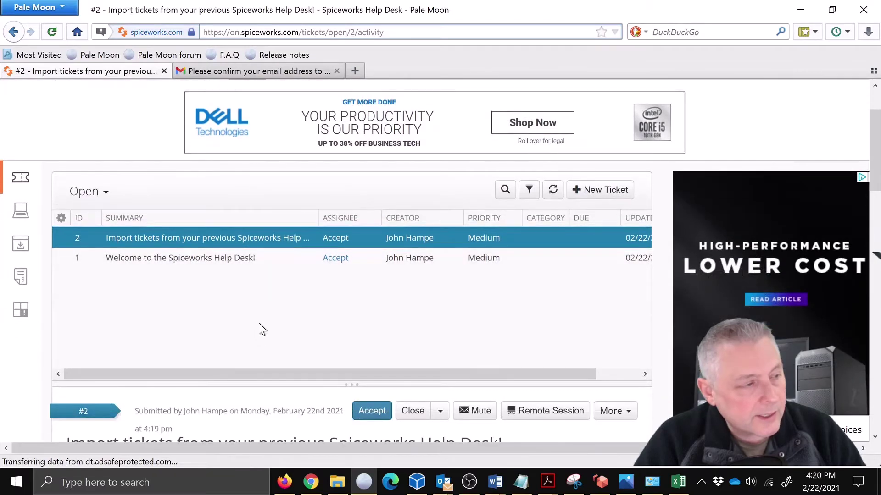
scroll(259, 324, "up", 3)
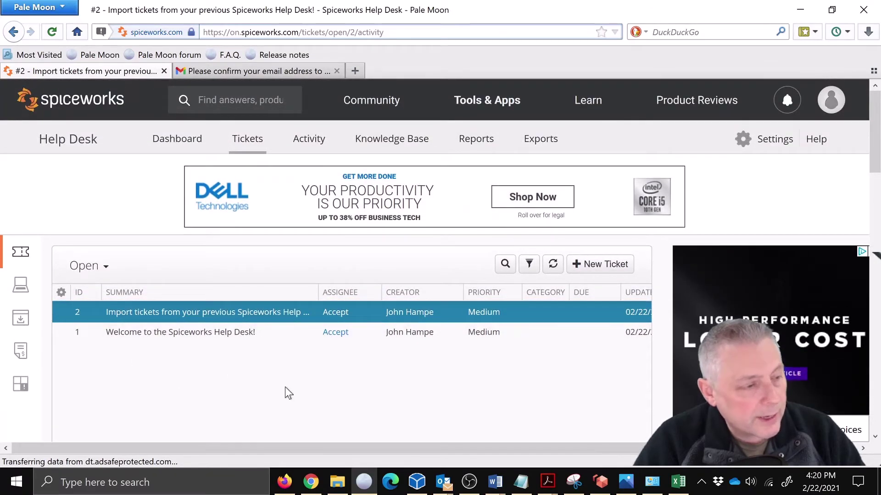
scroll(287, 389, "down", 5)
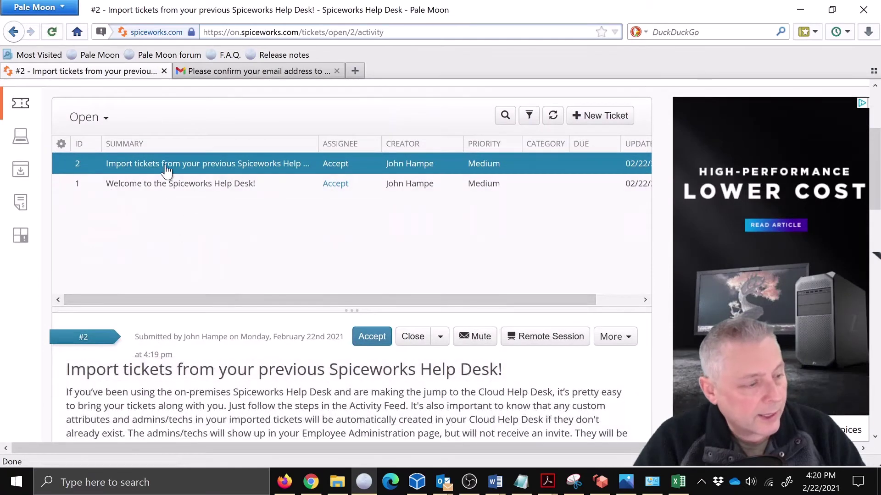
scroll(257, 304, "down", 5)
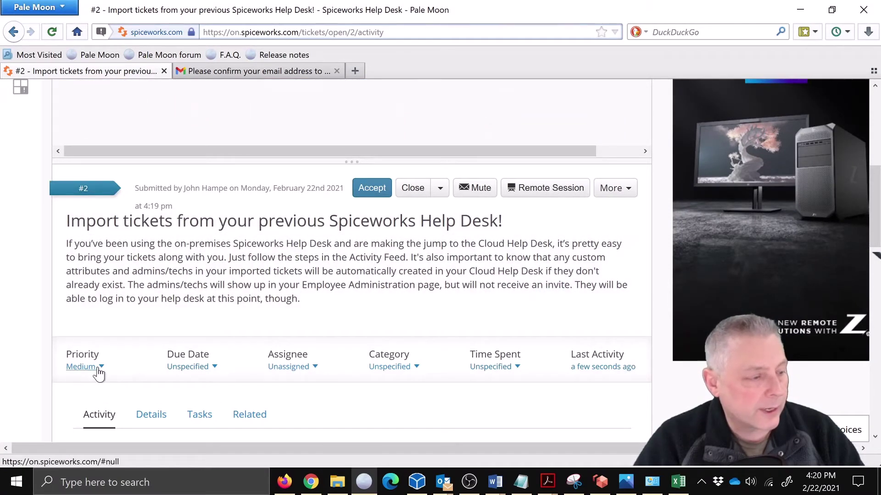
left_click(102, 367)
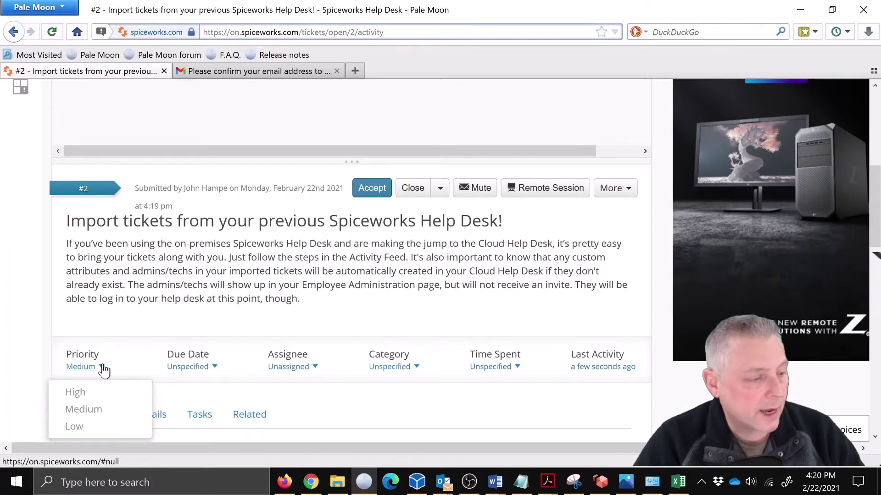
left_click(215, 368)
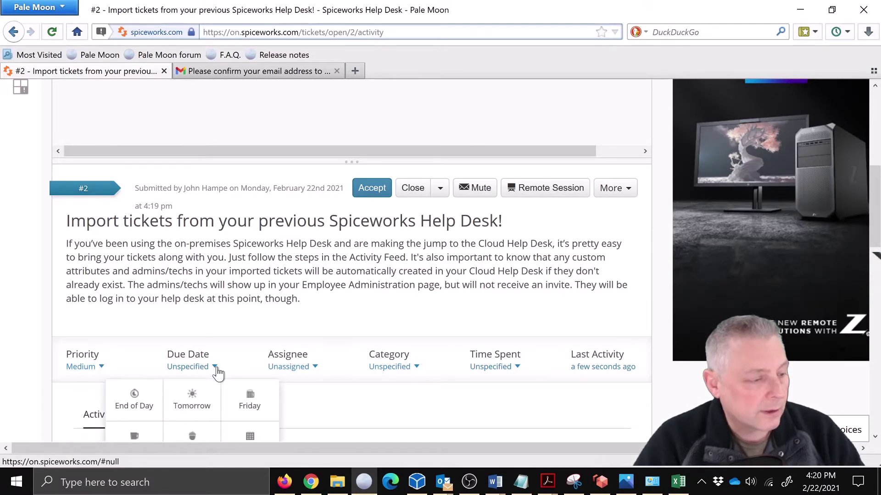
scroll(269, 390, "down", 3)
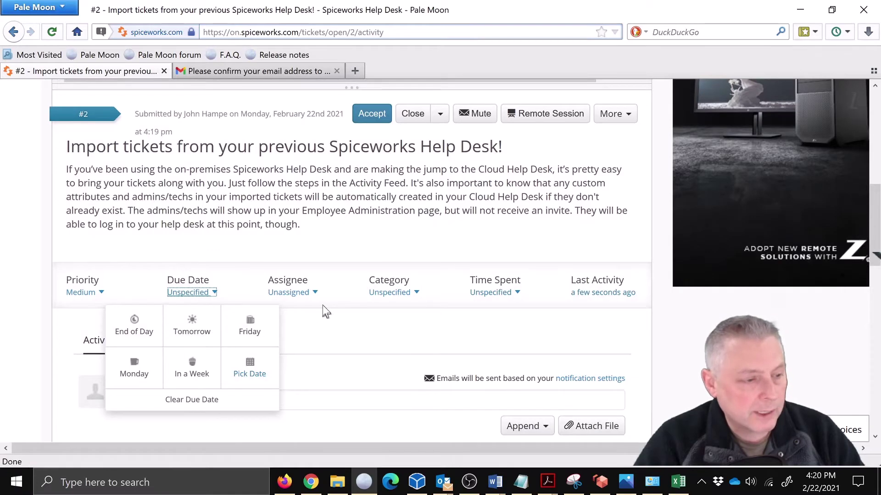
left_click(316, 294)
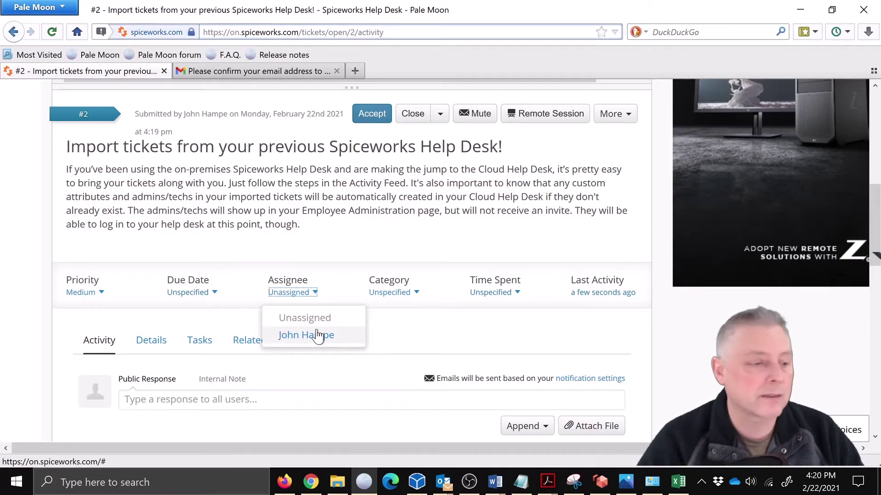
left_click(409, 294)
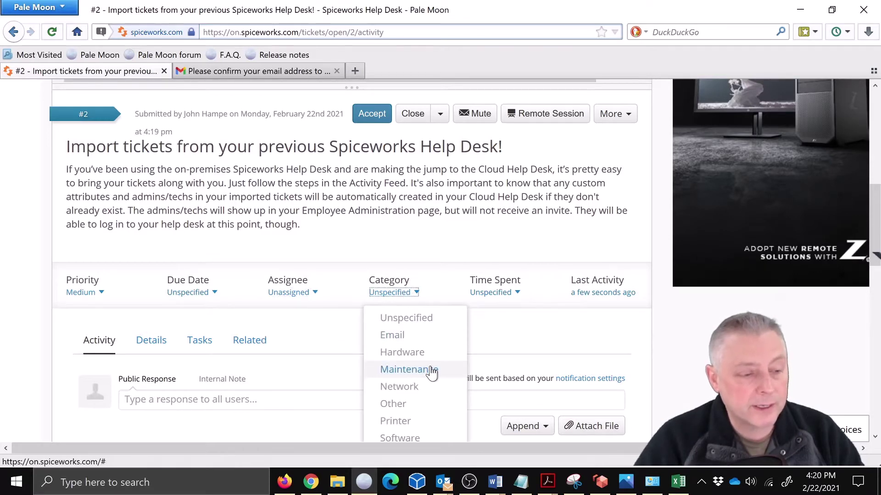
scroll(431, 372, "down", 3)
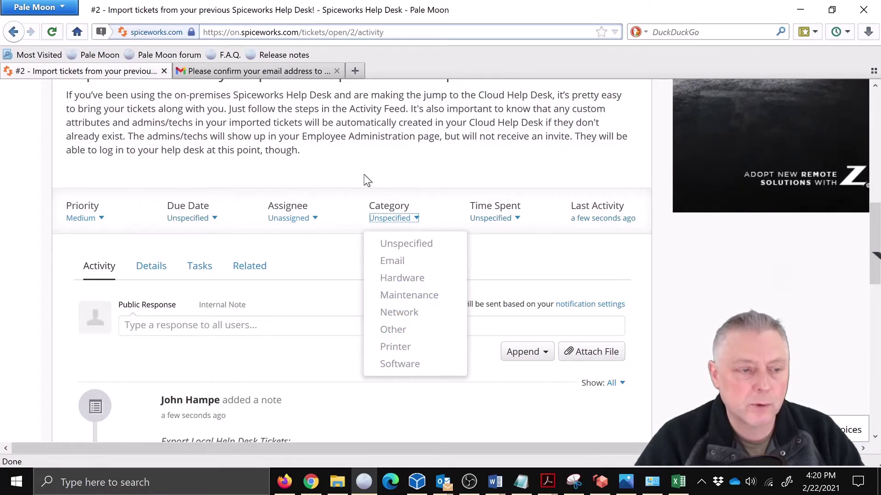
left_click(382, 200)
left_click(505, 221)
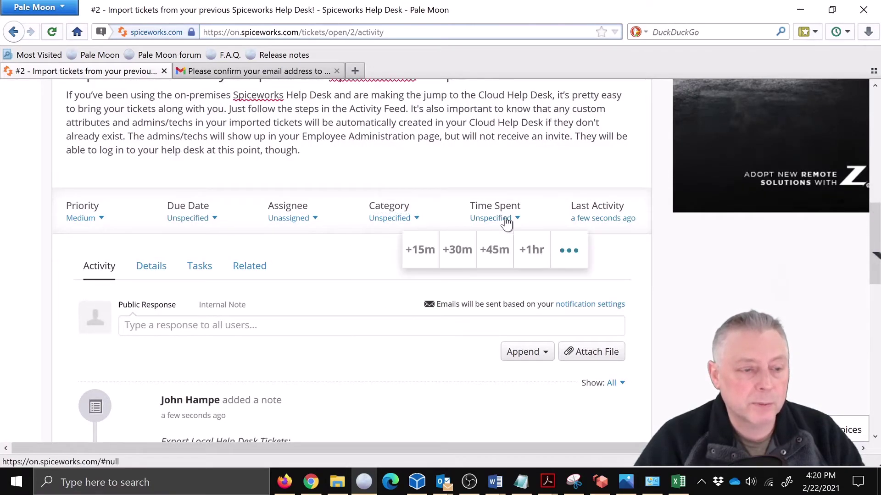
left_click(458, 181)
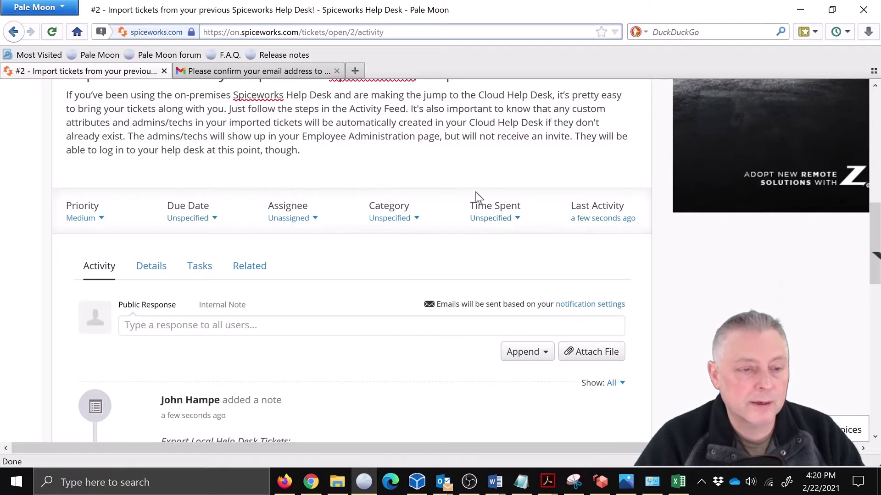
Step: View ticket #2's Details, then its empty Tasks list, and scroll back up
left_click(163, 271)
scroll(316, 376, "down", 2)
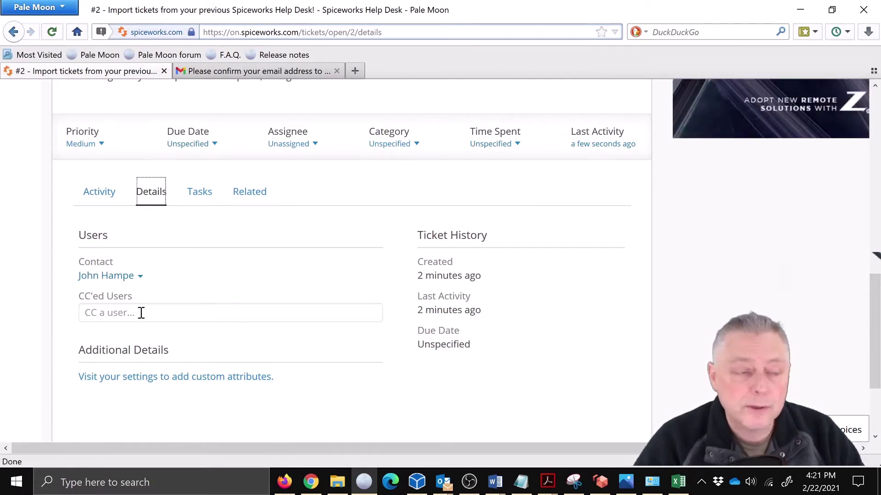
scroll(267, 309, "up", 3)
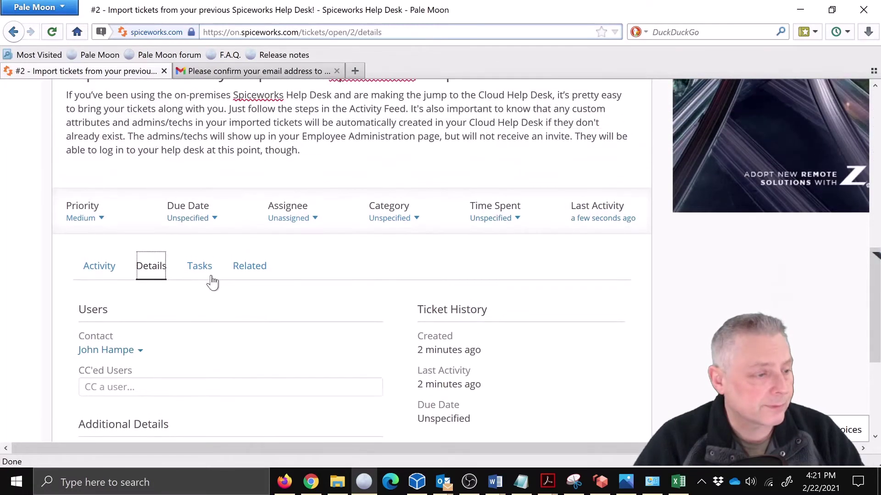
left_click(209, 274)
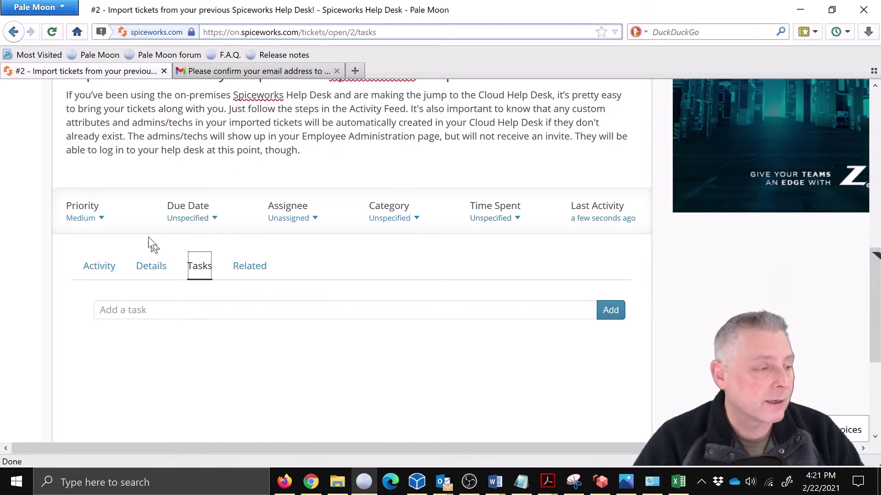
scroll(209, 344, "up", 6)
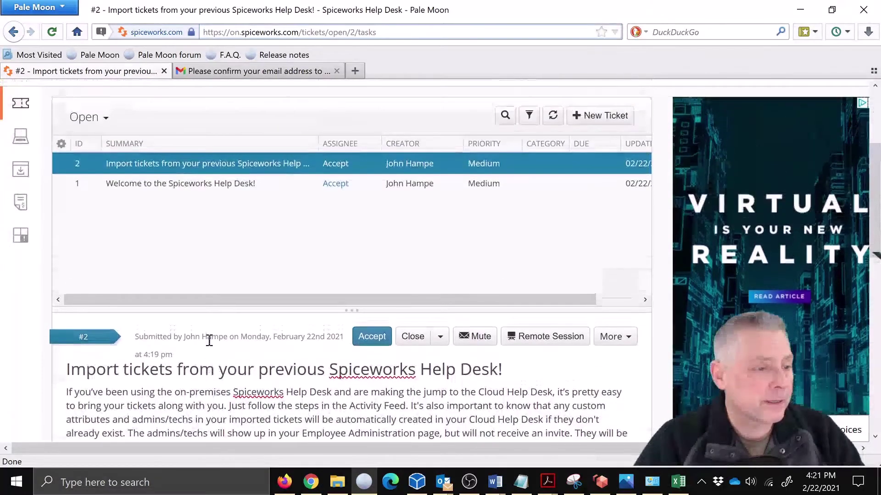
scroll(209, 342, "up", 2)
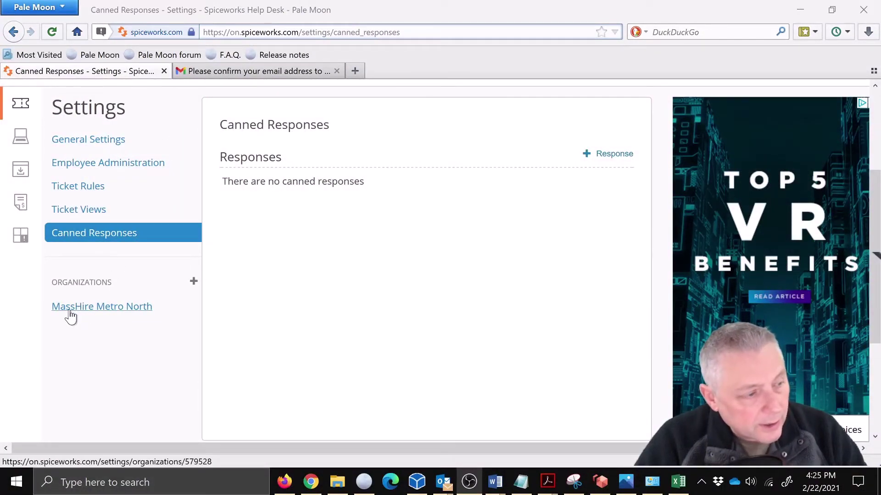
Step: Open MassHire Metro North's General settings showing its helpdesk and portal URLs
left_click(70, 316)
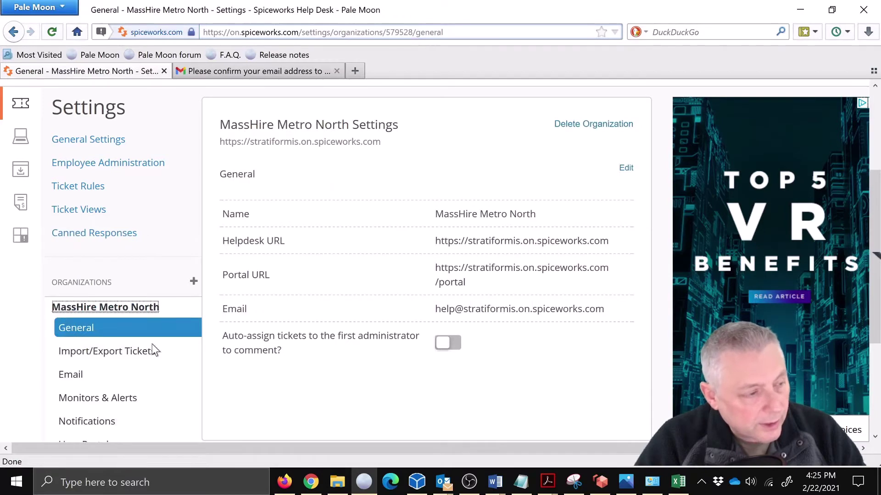
scroll(154, 348, "down", 3)
scroll(153, 350, "up", 3)
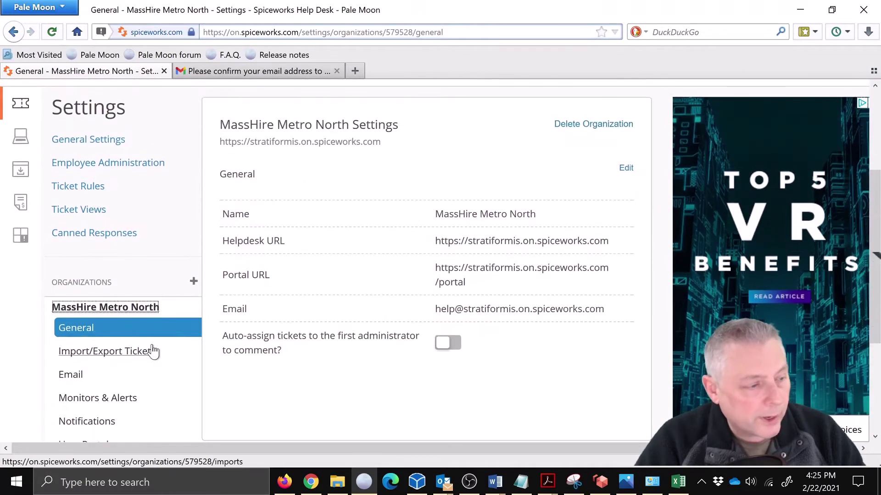
scroll(153, 350, "down", 3)
scroll(152, 345, "down", 3)
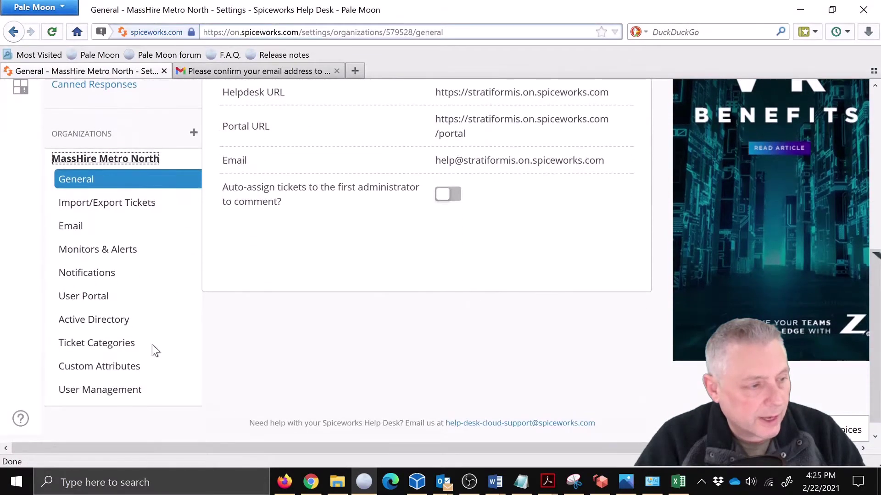
scroll(152, 346, "up", 3)
scroll(152, 345, "up", 3)
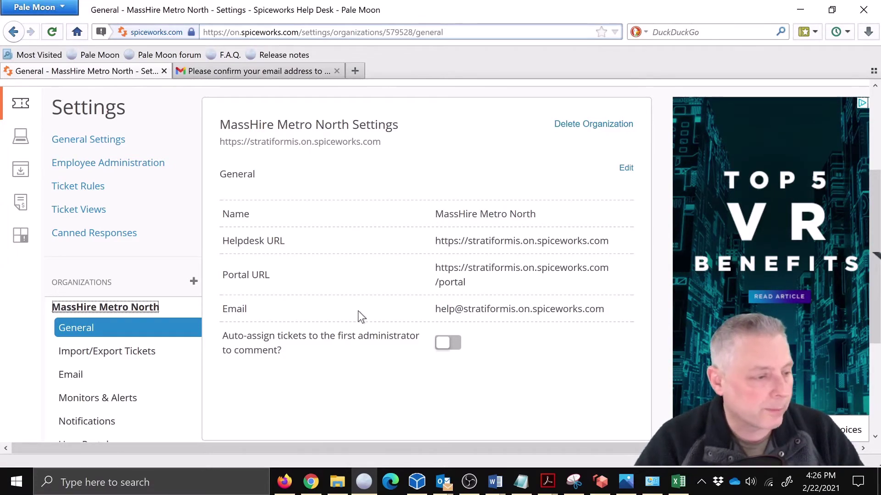
scroll(290, 313, "down", 5)
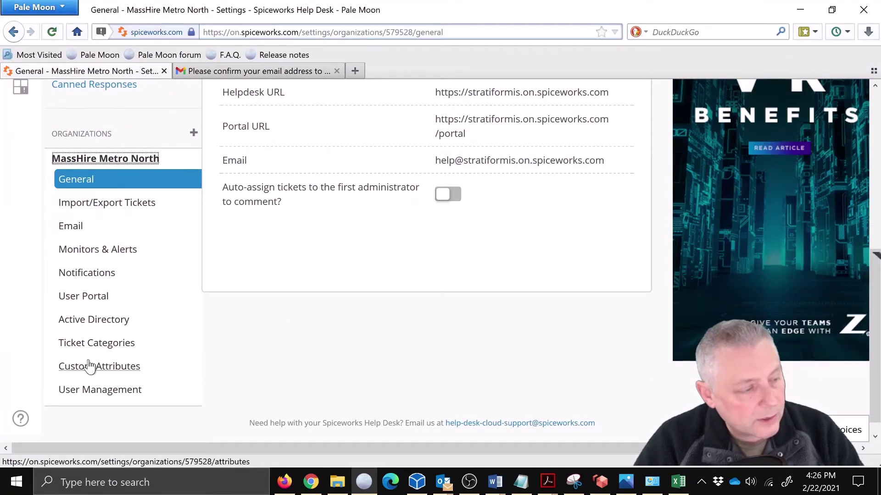
Step: In the organization's user management, start a new user with first name, last name and e-mail
left_click(109, 395)
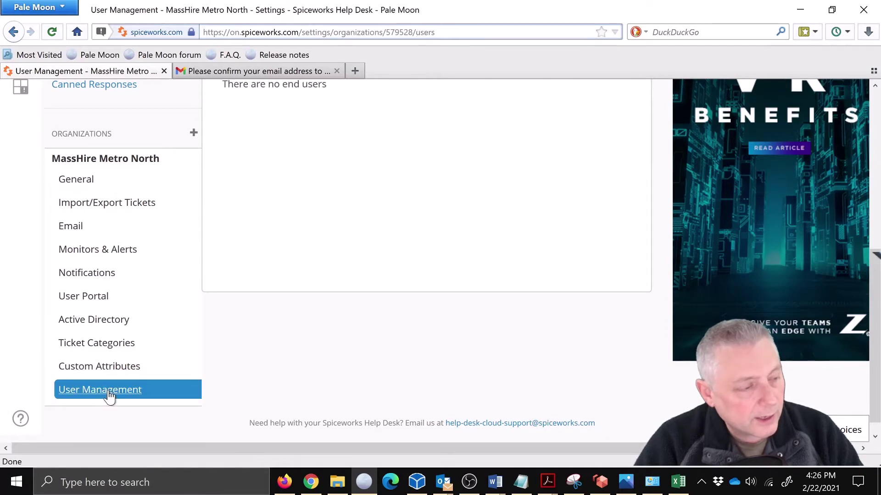
scroll(357, 285, "up", 5)
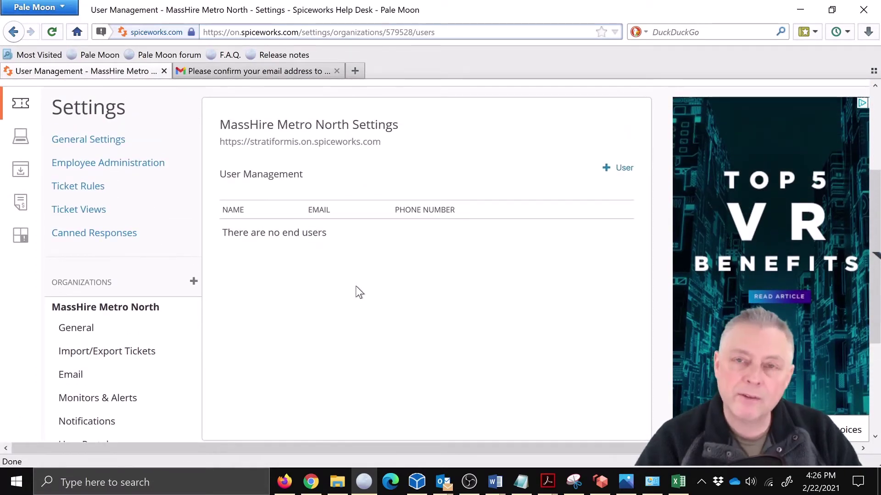
left_click(615, 174)
left_click(281, 235)
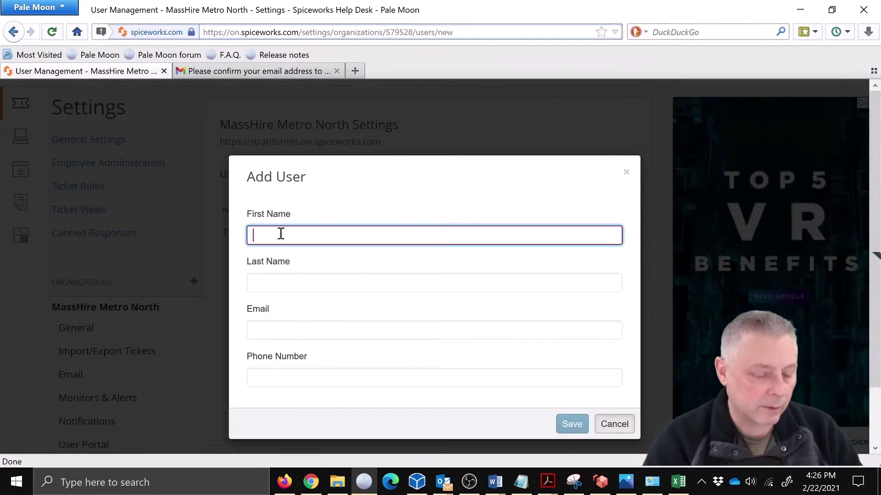
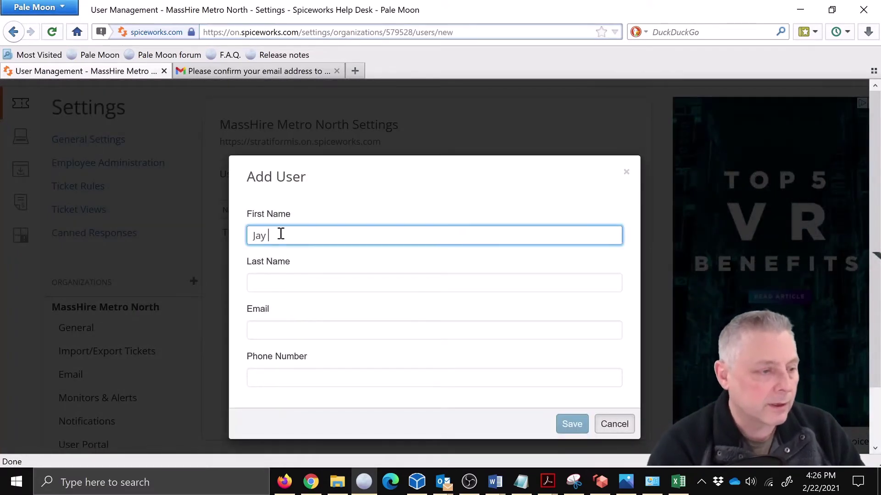
key("Tab")
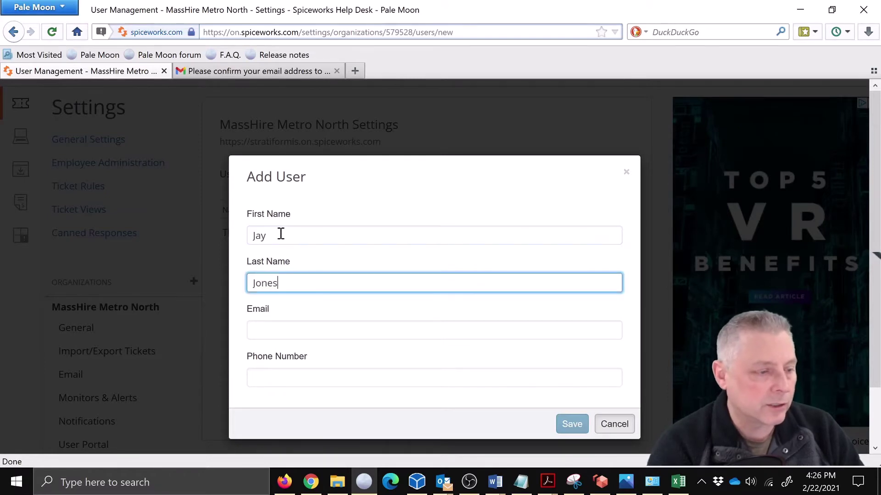
key("Tab")
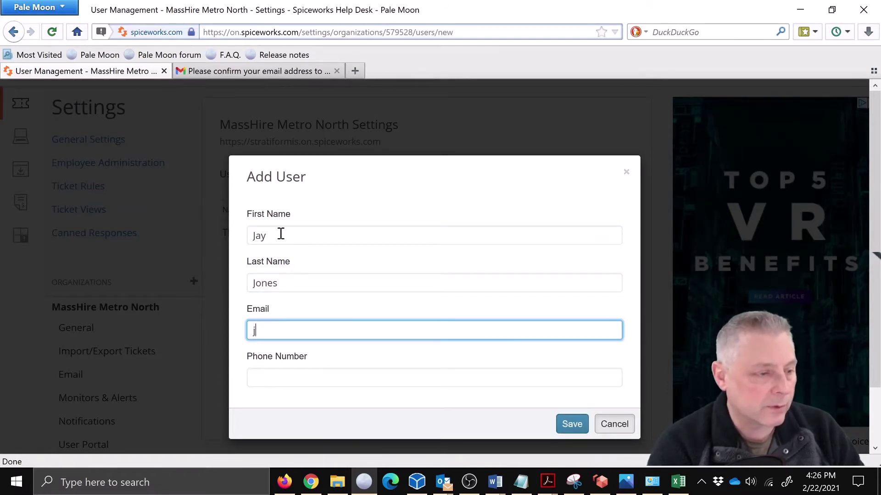
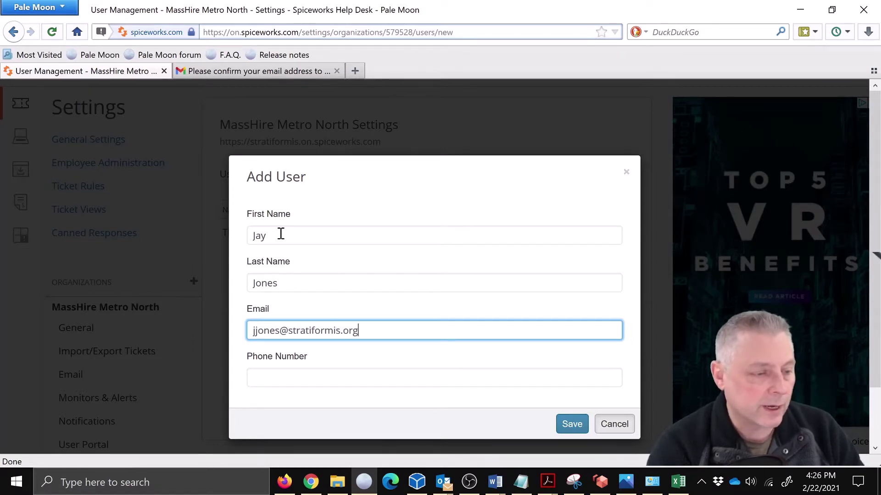
Step: Add the new user's phone number and save the user
left_click(269, 376)
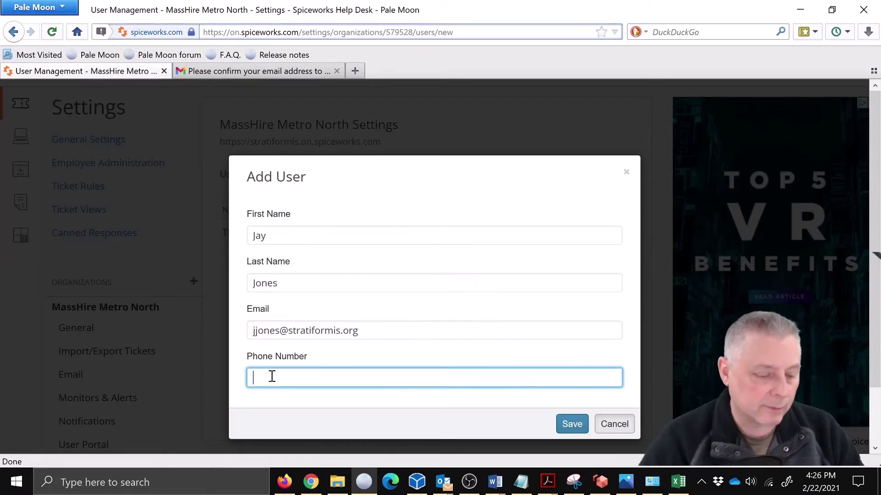
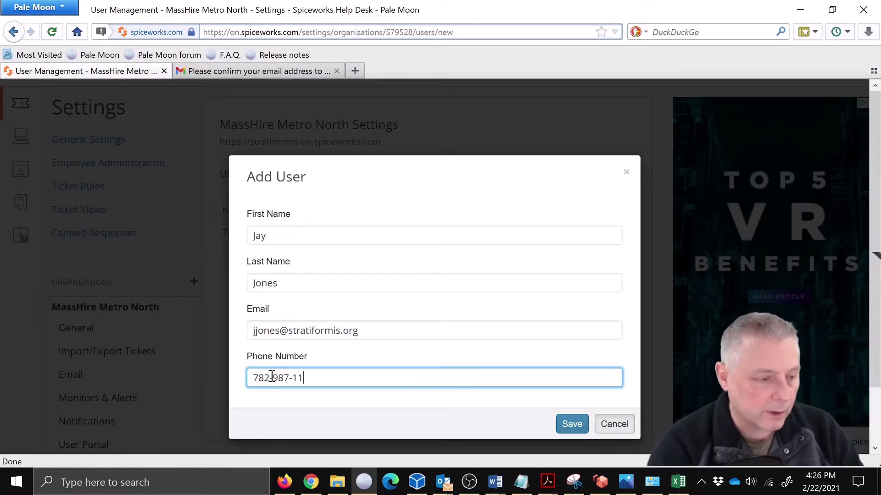
left_click(574, 423)
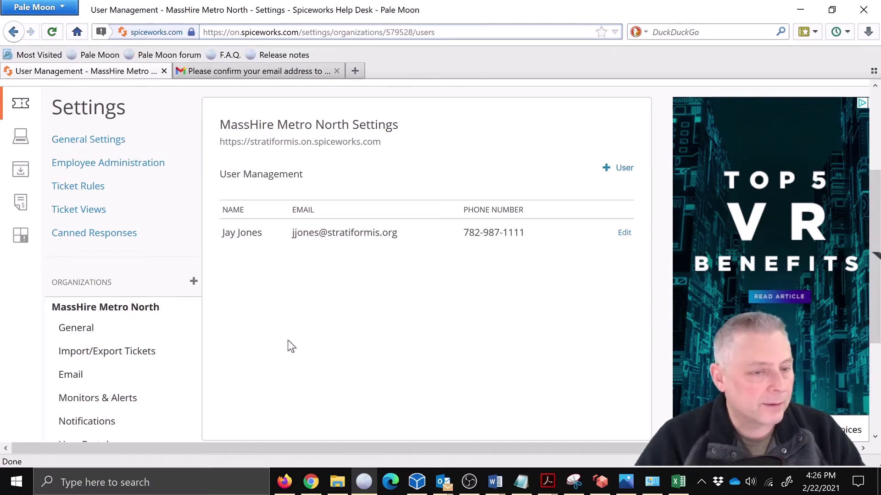
scroll(288, 340, "down", 2)
scroll(287, 340, "up", 2)
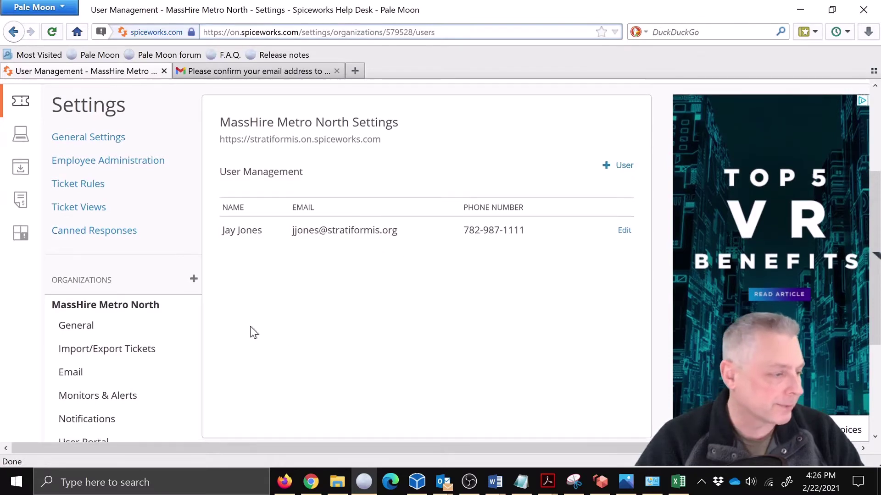
scroll(238, 339, "down", 2)
Step: Open the organization's Ticket Categories settings
left_click(96, 407)
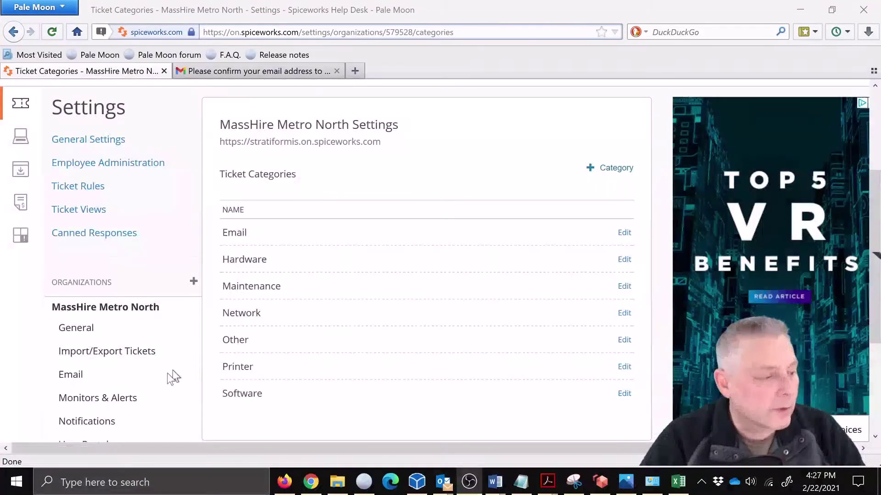
scroll(156, 369, "down", 2)
scroll(145, 388, "down", 2)
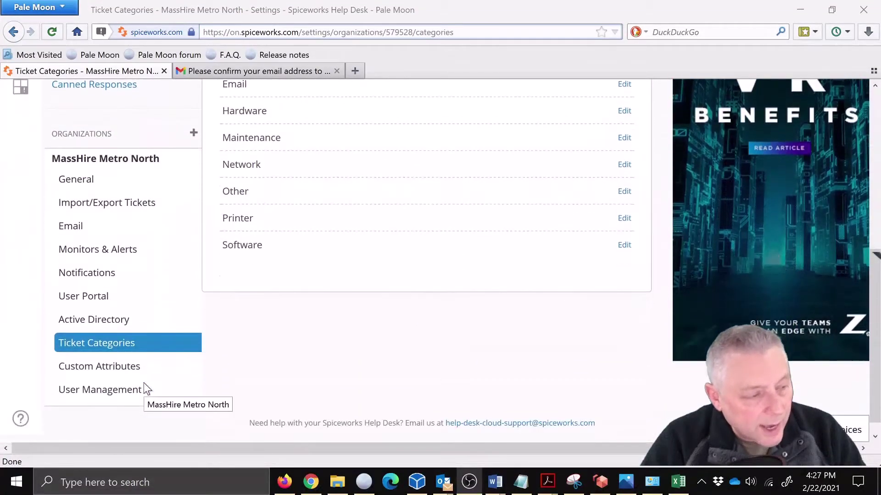
scroll(146, 347, "up", 1)
scroll(163, 339, "up", 3)
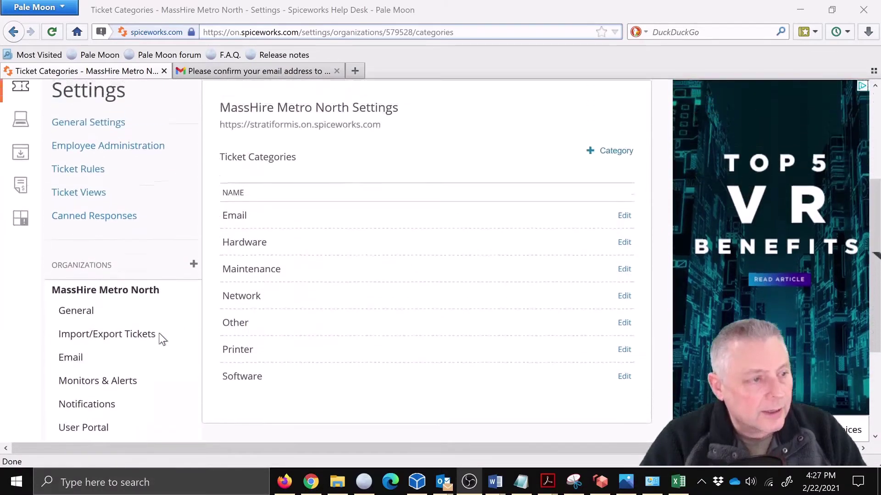
scroll(163, 339, "down", 2)
scroll(163, 339, "up", 2)
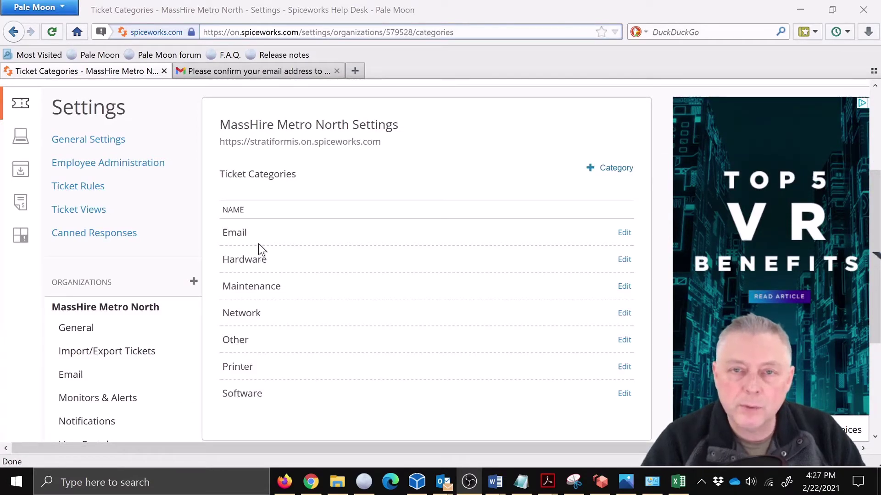
Step: Add a ticket category named 'AWS ISSUE - Lockout/Password'
left_click(608, 170)
left_click(303, 234)
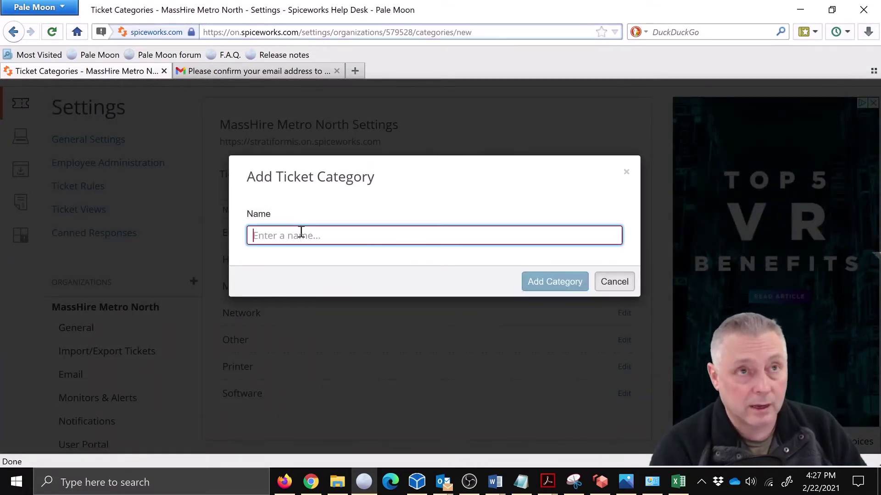
type("AWS LOCKOUT")
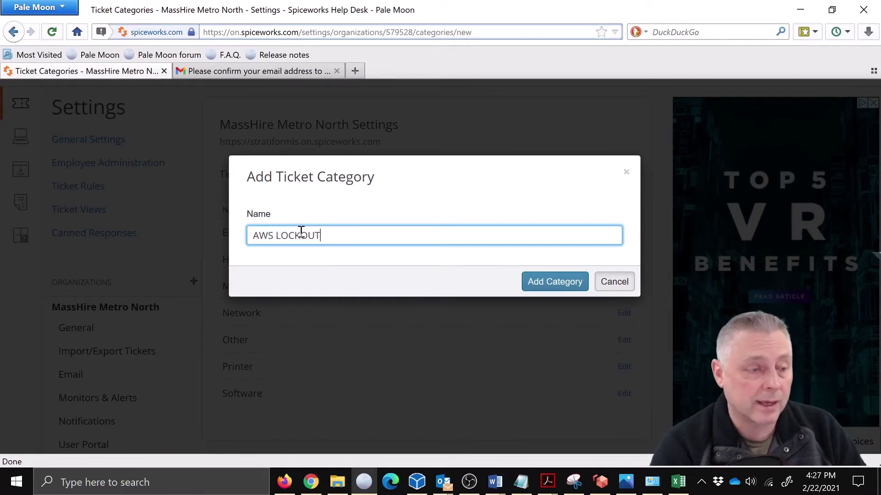
key("BackSpace")
key("BackSpace")
key("BackSpace")
key("BackSpace")
key("BackSpace")
key("BackSpace")
key("BackSpace")
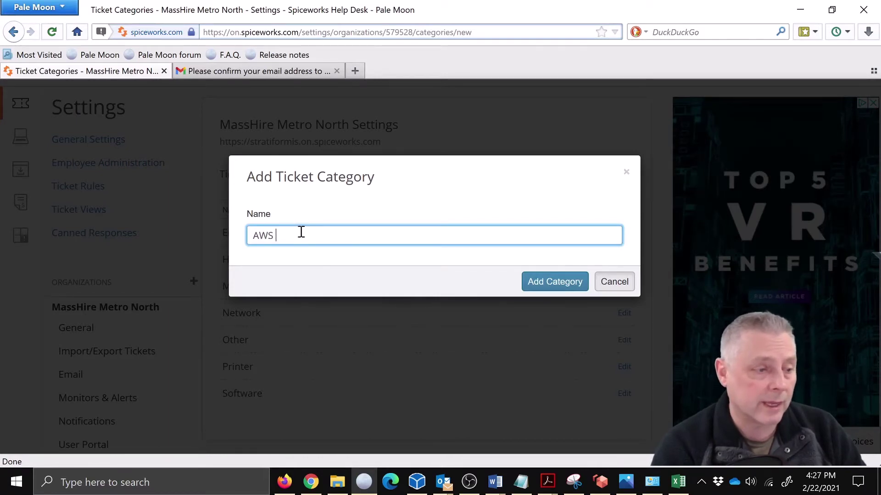
type("ISSUE")
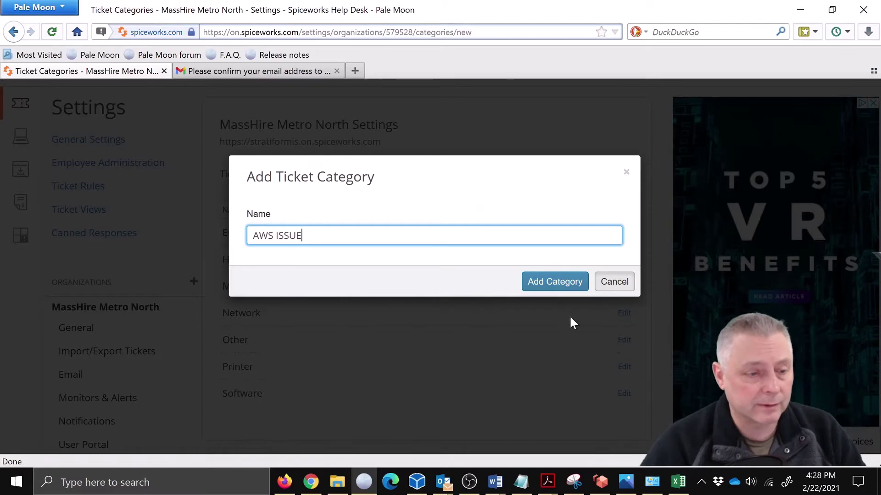
type(" - Lo")
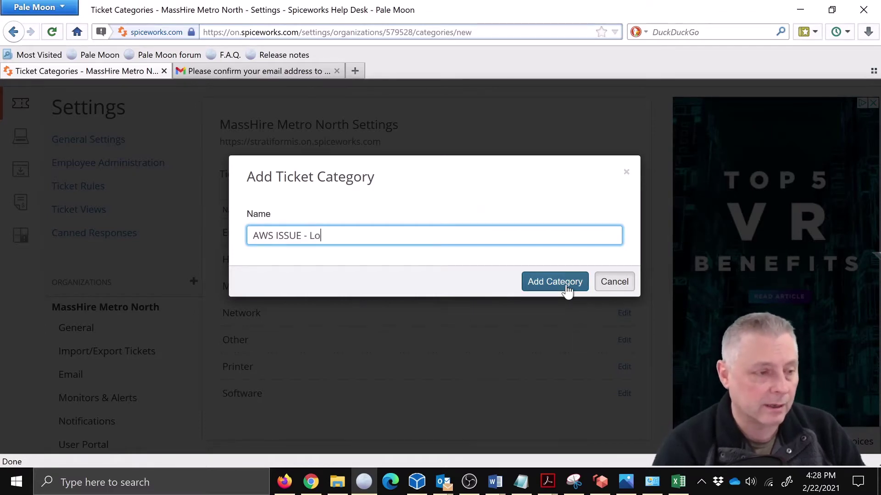
type("ckout/Password")
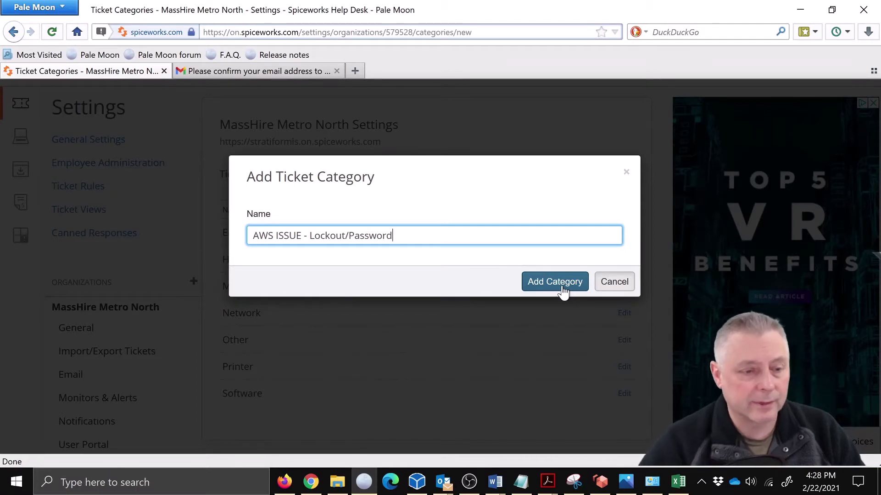
left_click(562, 284)
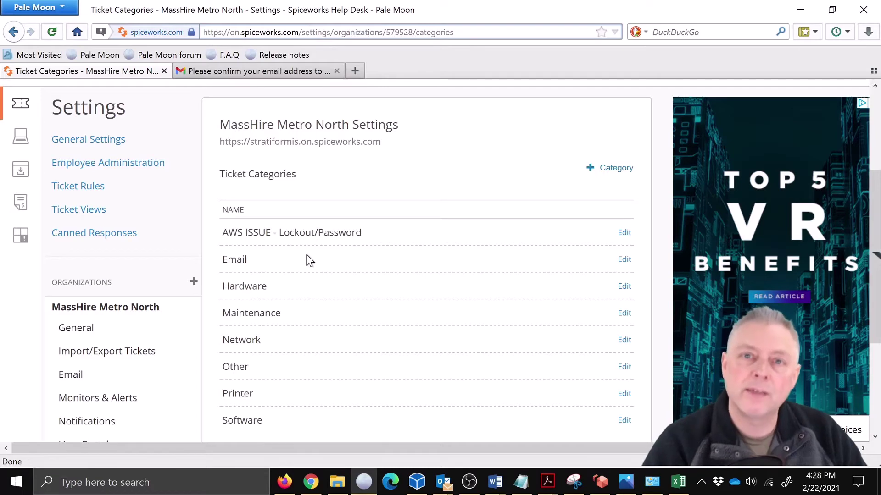
Step: Add a ticket category named 'MOSES Lockout'
left_click(612, 169)
left_click(326, 235)
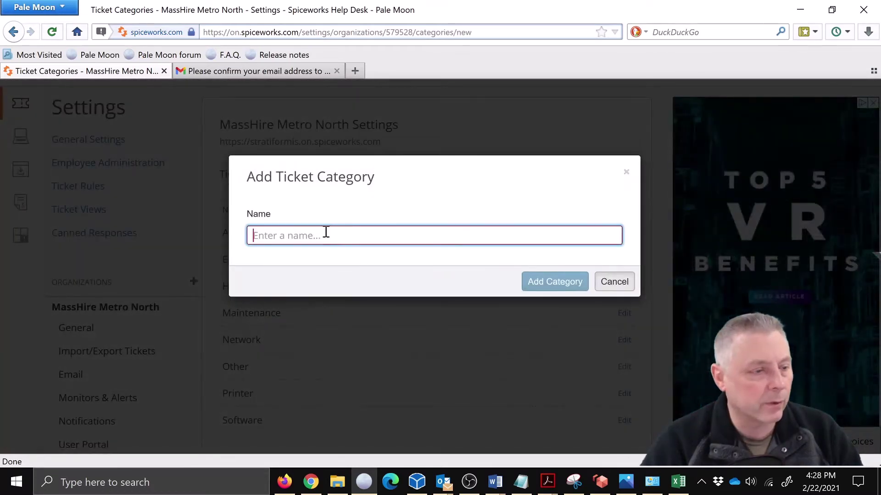
type("MOSES Lockout")
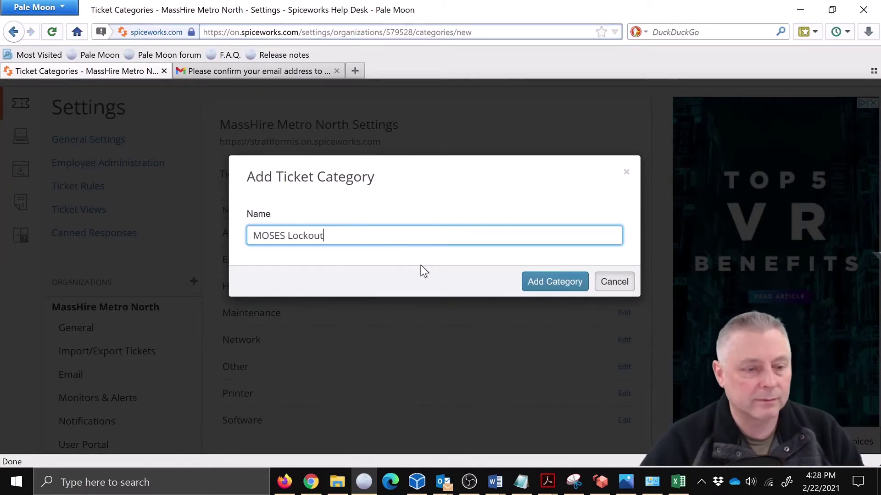
left_click(530, 280)
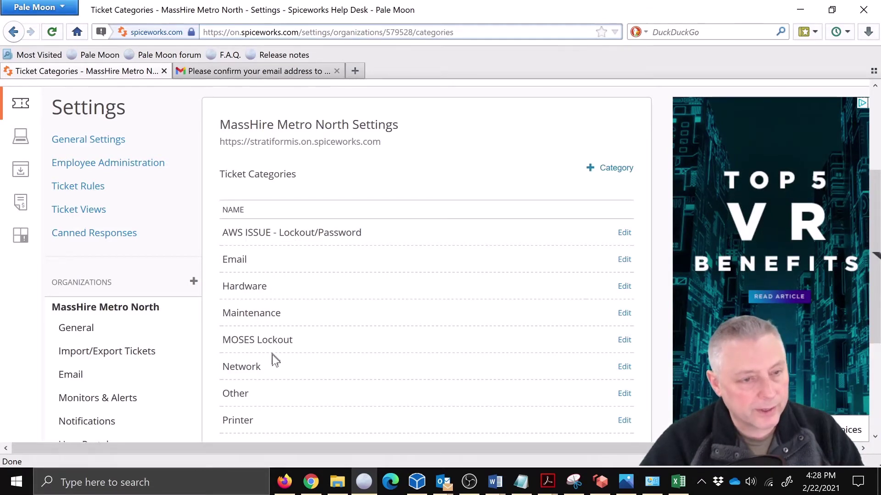
Step: Return to MassHire Metro North's General settings page
scroll(111, 388, "down", 3)
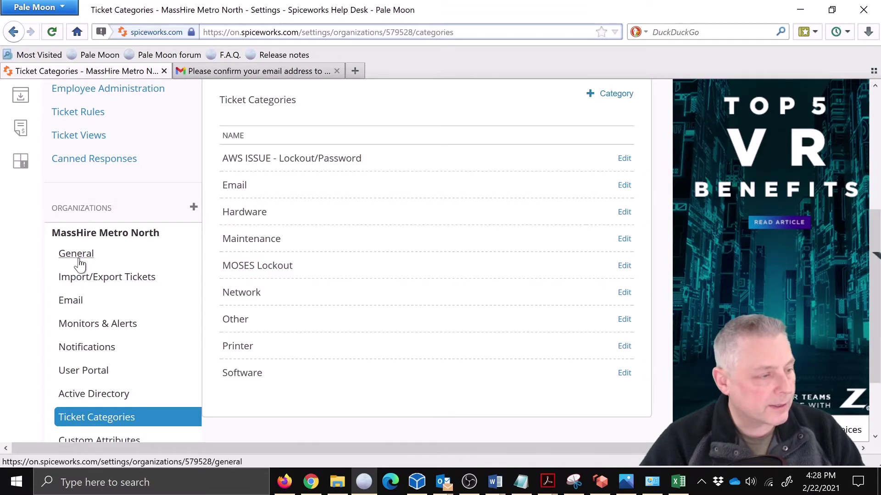
scroll(423, 311, "up", 5)
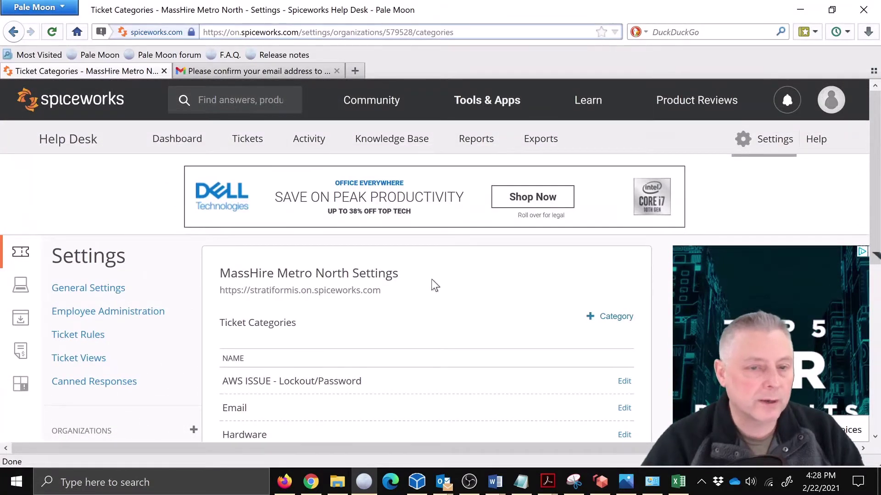
scroll(112, 385, "down", 3)
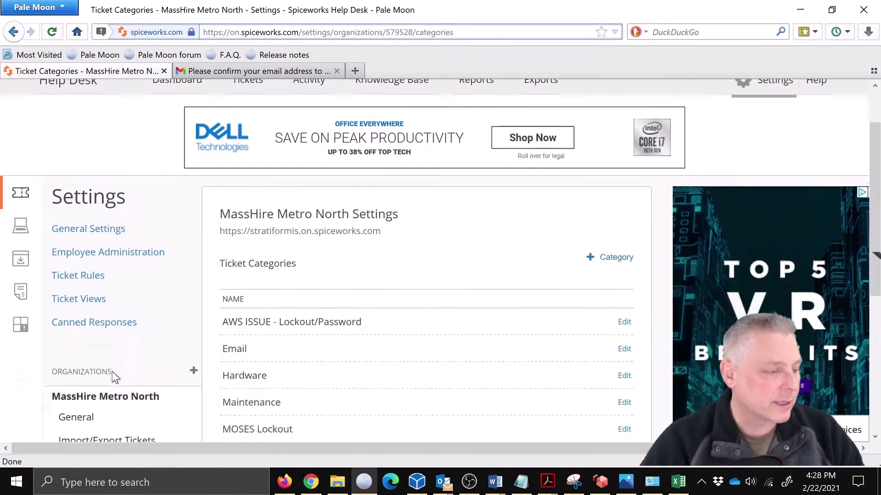
left_click(77, 402)
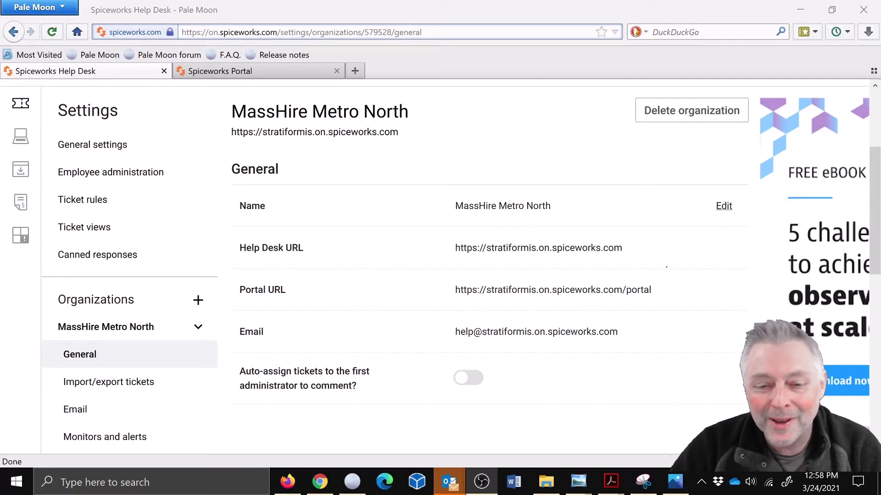
Step: Copy the Portal URL and load it in a new browser tab, closing the old portal tab
key("alt+Tab")
left_click(652, 289)
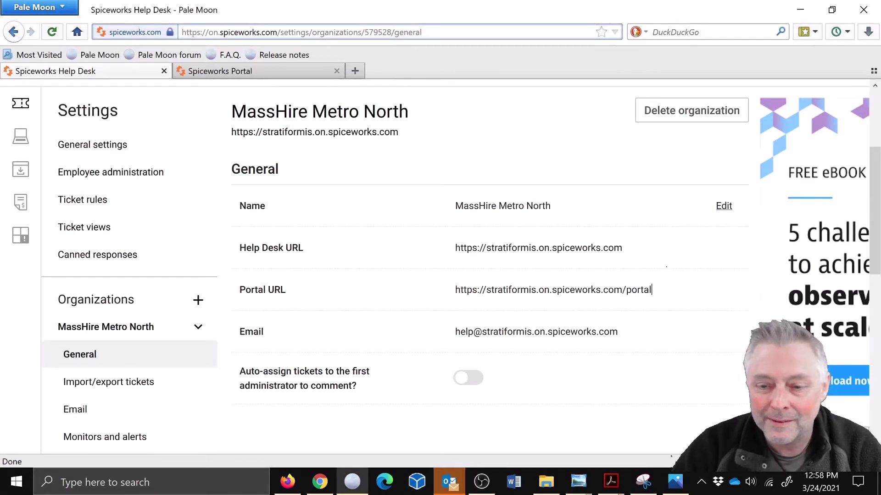
left_click_drag(652, 290, 455, 290)
right_click(503, 291)
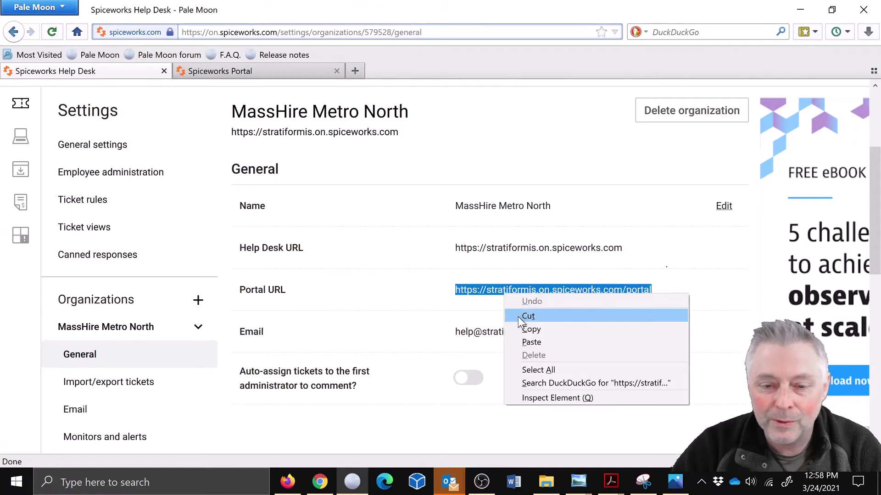
left_click(525, 328)
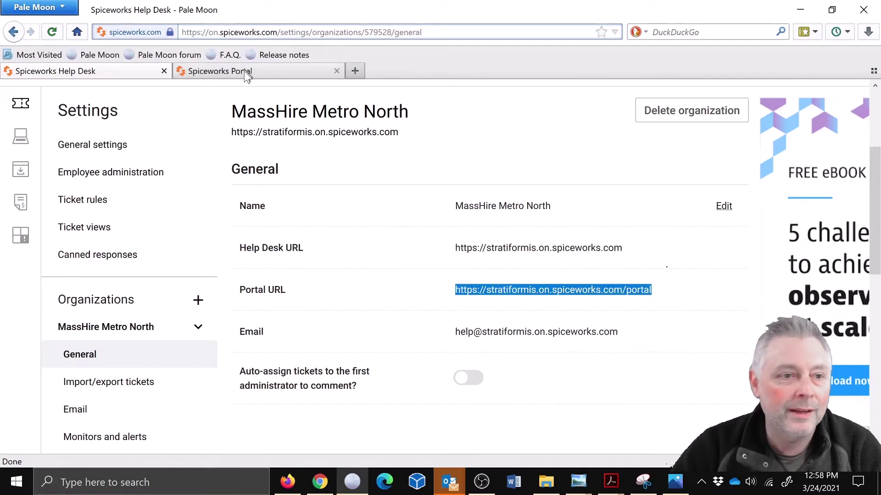
left_click(355, 70)
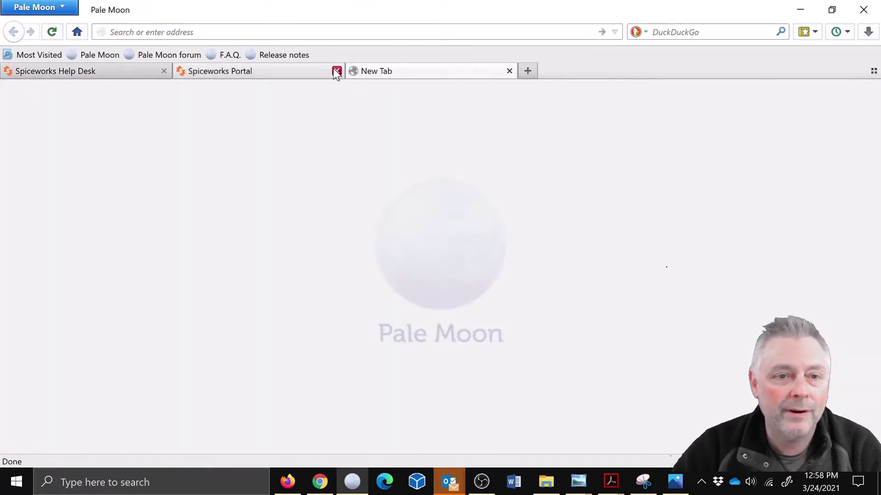
left_click(337, 71)
right_click(246, 32)
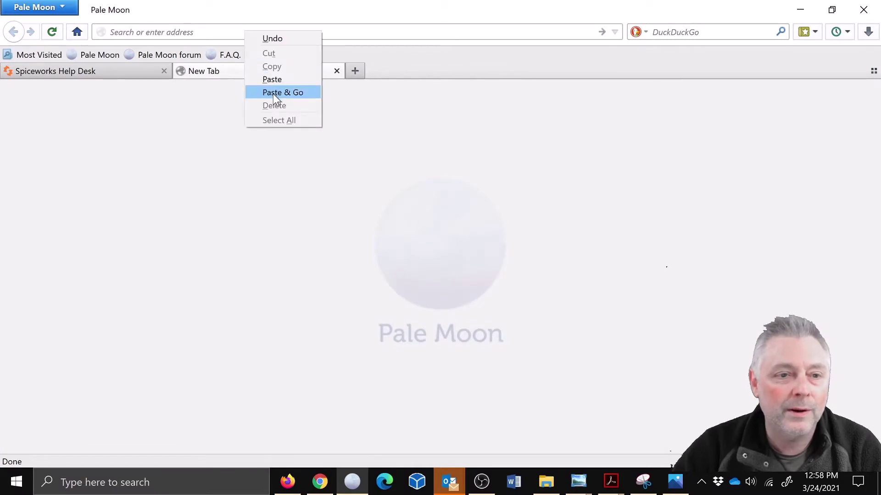
left_click(280, 92)
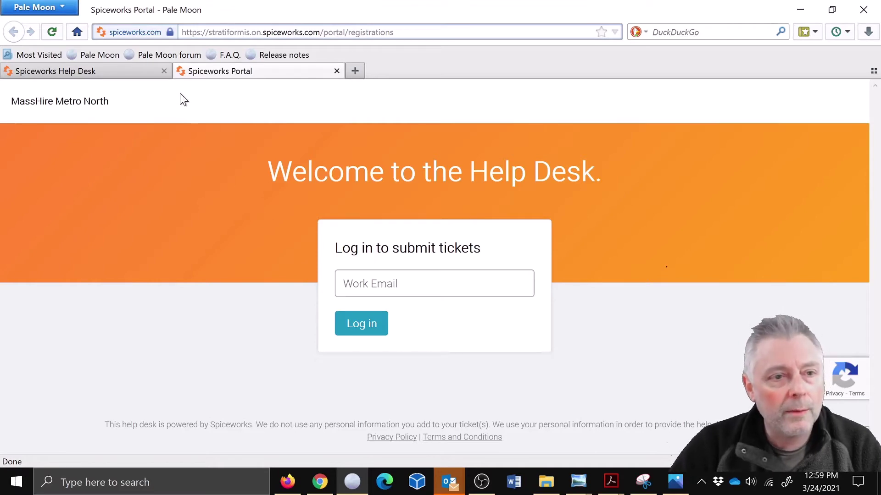
Step: Open the User portal settings under Organizations in the help desk settings
left_click(141, 71)
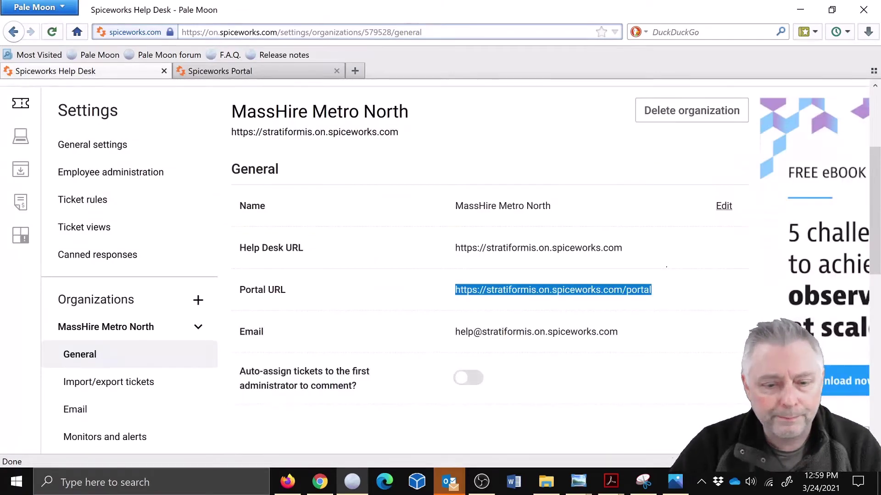
scroll(560, 342, "down", 3)
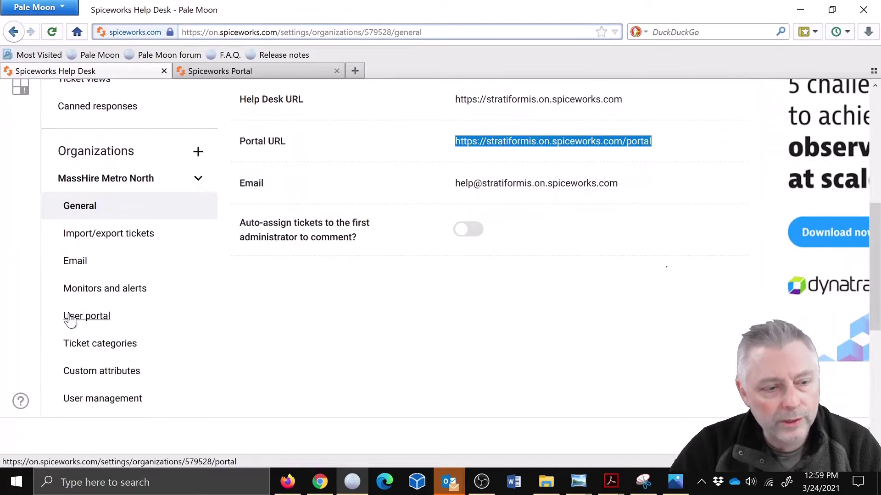
left_click(70, 318)
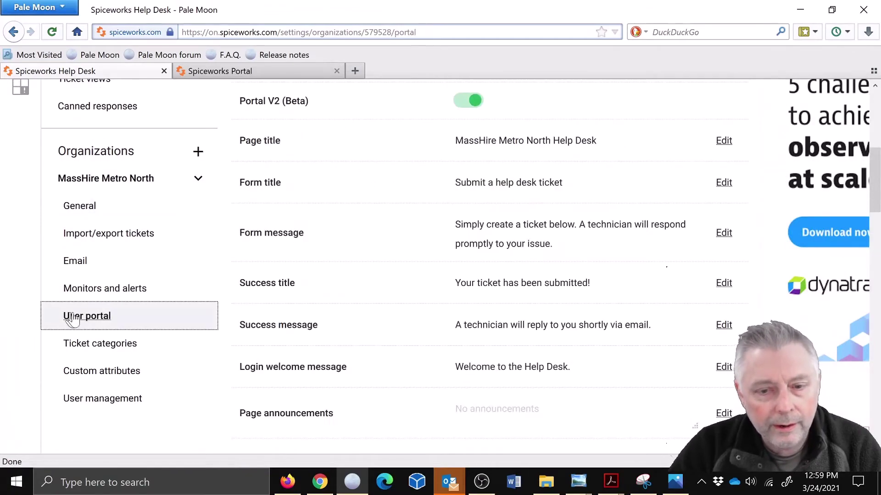
Step: Turn on Guest User Allowed so guests can submit tickets, and begin uploading a portal image
scroll(407, 293, "down", 8)
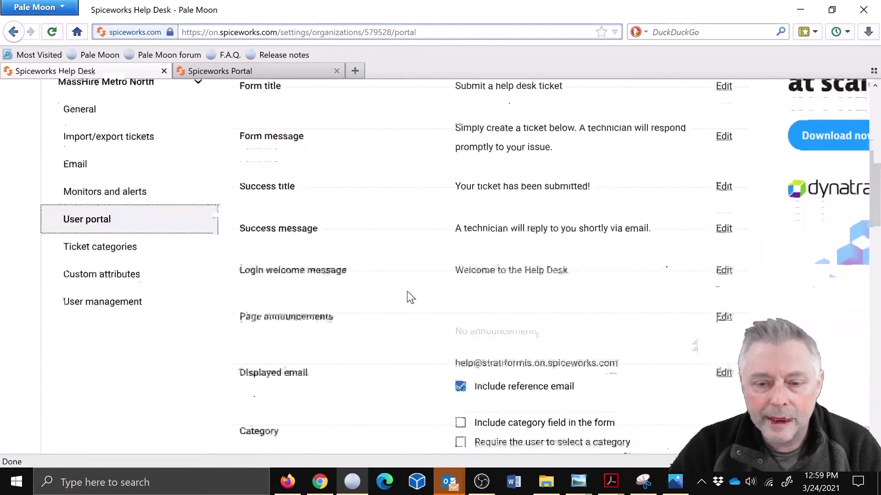
scroll(411, 297, "down", 3)
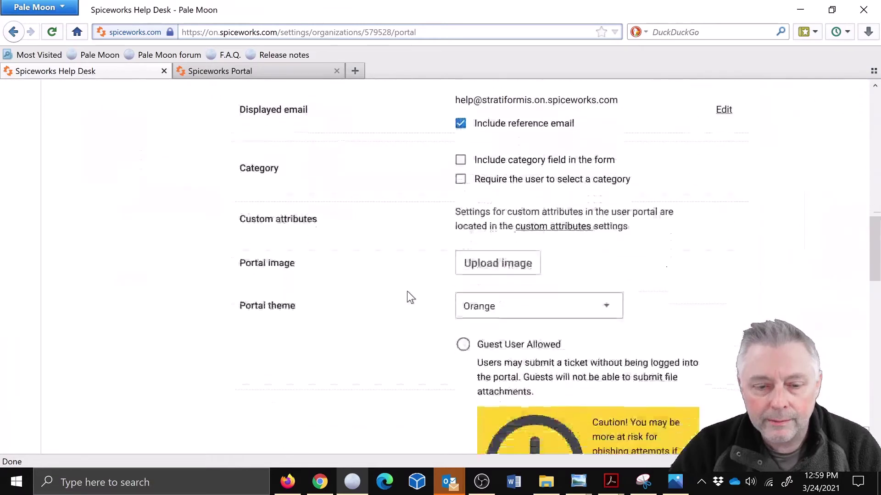
scroll(465, 367, "down", 3)
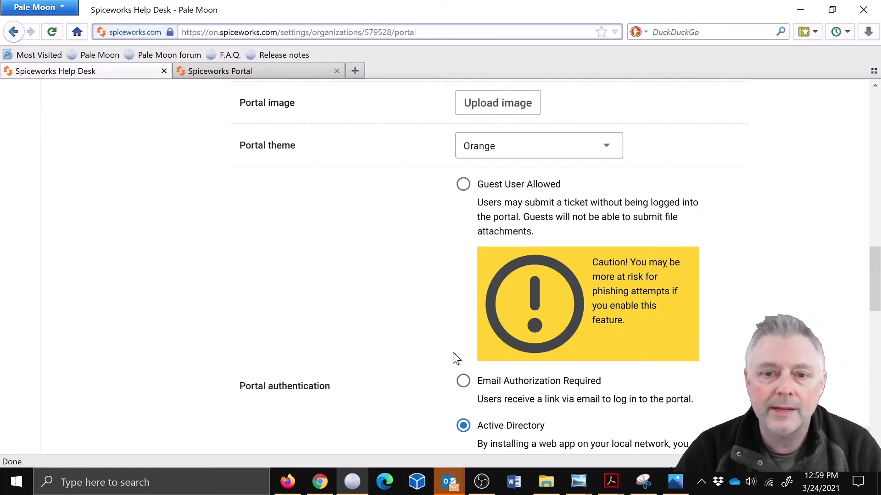
left_click(463, 187)
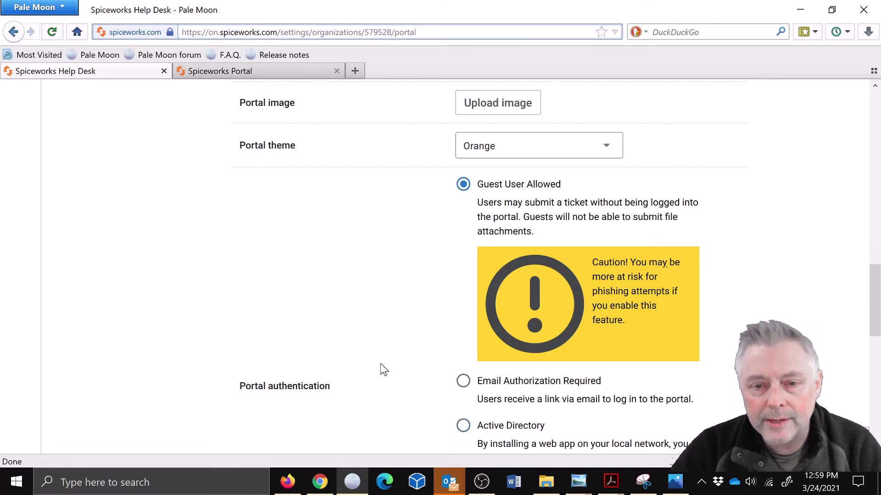
scroll(354, 310, "up", 5)
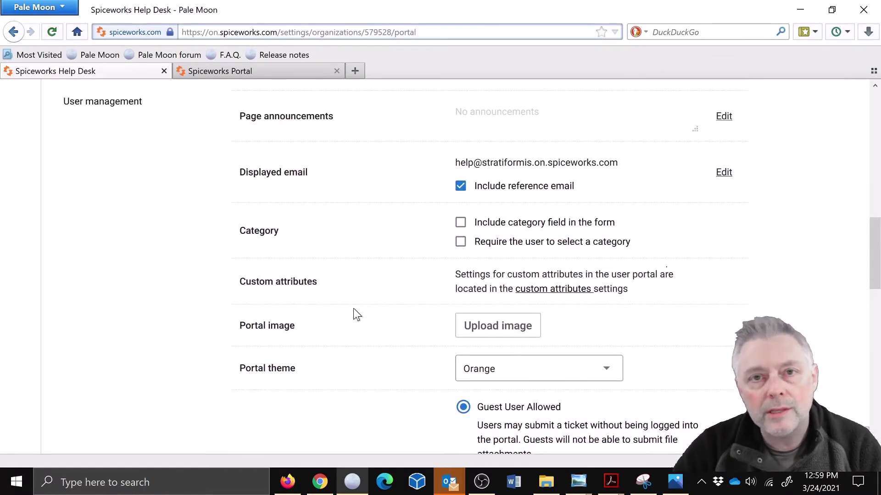
left_click(479, 325)
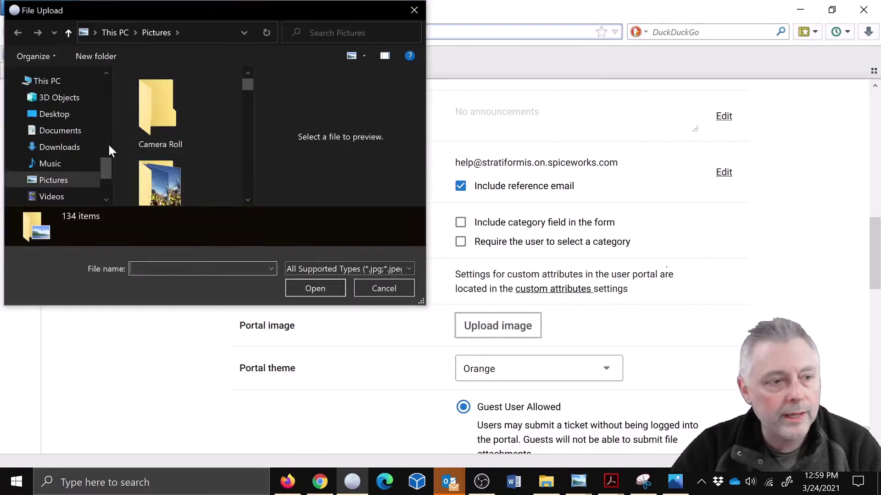
Step: Choose wm.PNG, the MassHire logo, from Pictures as the portal image
left_click_drag(251, 87, 241, 194)
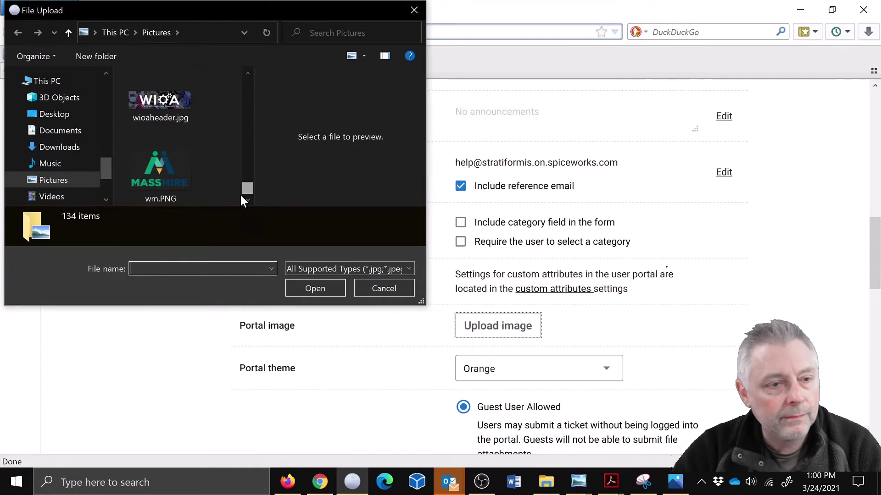
left_click(163, 164)
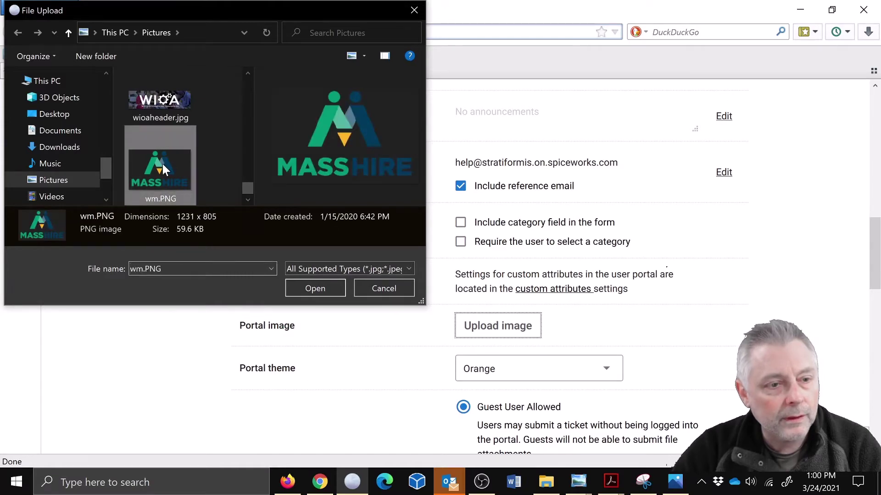
left_click(312, 286)
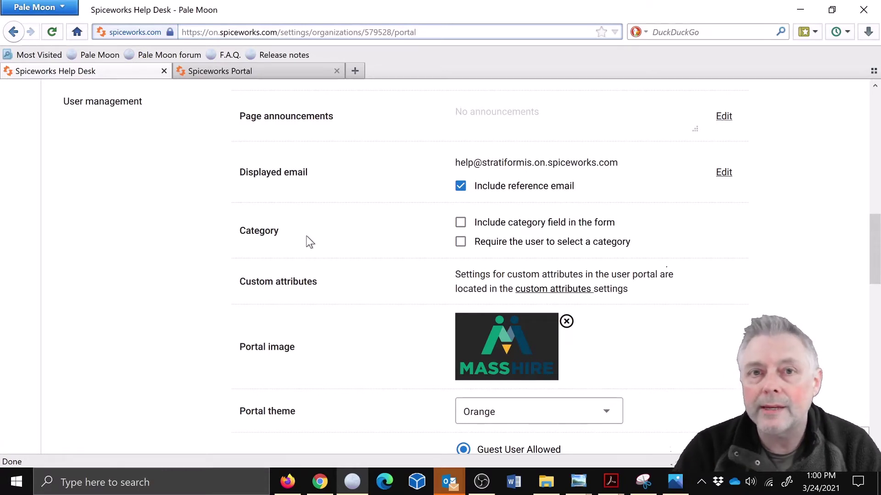
Step: Enable 'Include category field in the form' so the portal ticket form shows a Category field
left_click(462, 225)
scroll(422, 277, "up", 5)
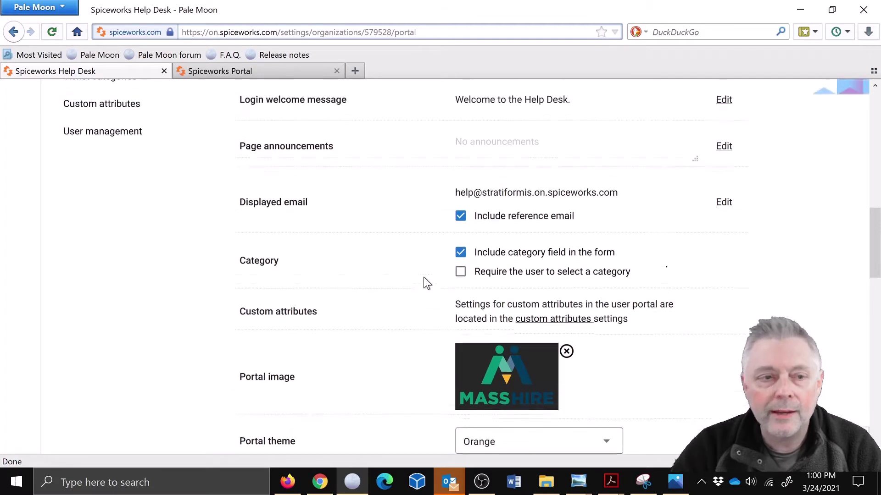
scroll(423, 277, "up", 2)
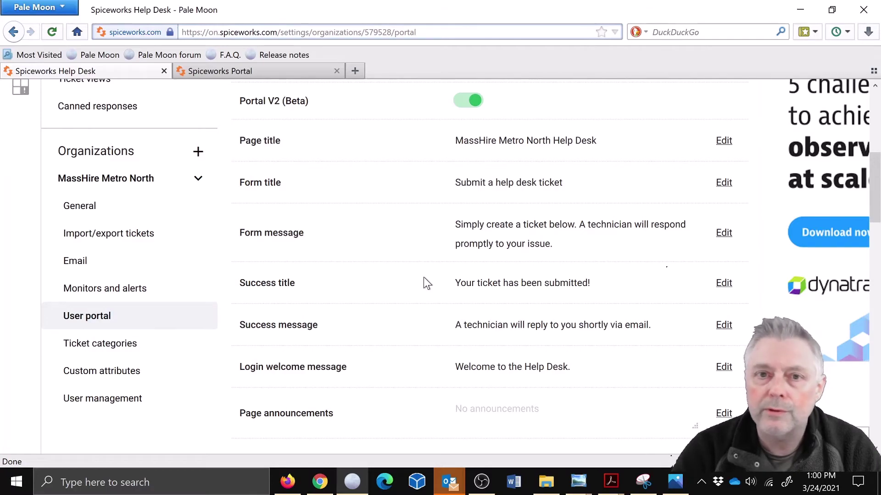
scroll(424, 278, "down", 15)
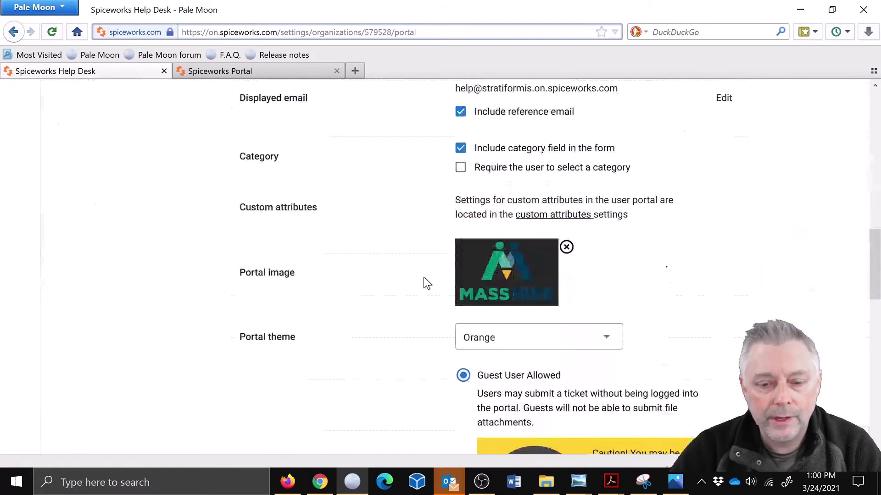
scroll(423, 278, "up", 20)
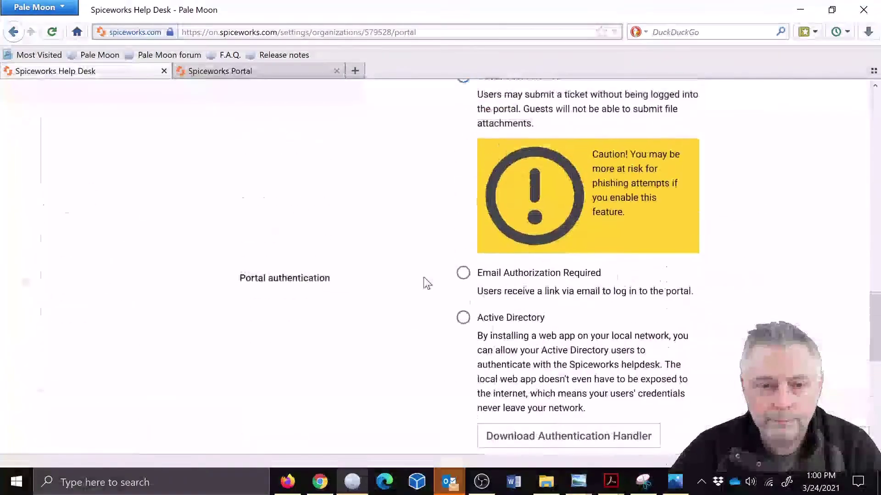
scroll(424, 278, "up", 3)
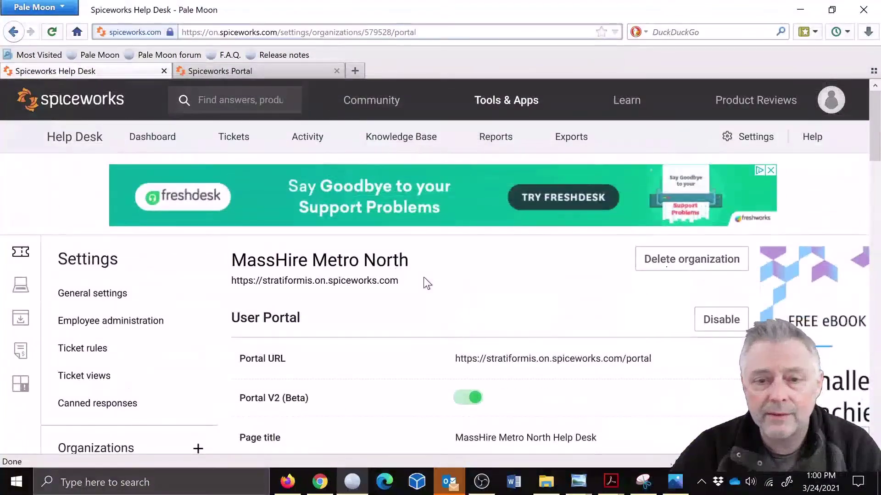
Step: Reload the Spiceworks Portal page so it shows the MassHire logo and new settings
left_click(251, 68)
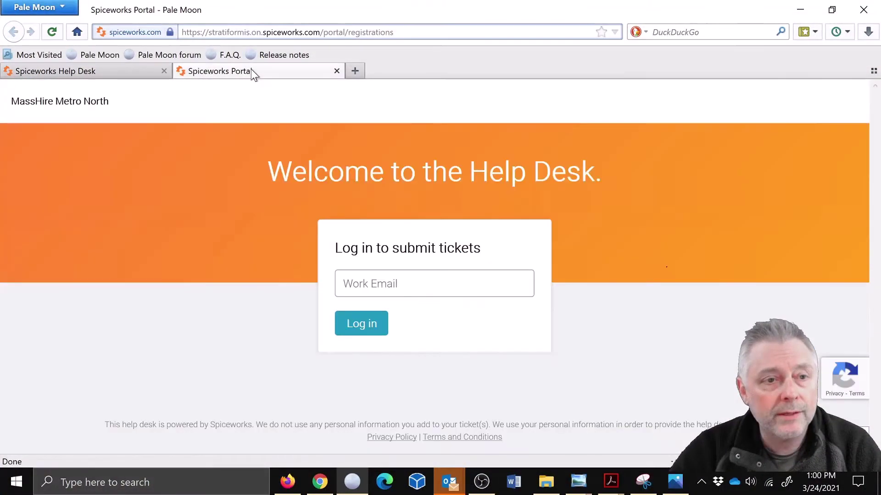
left_click(57, 30)
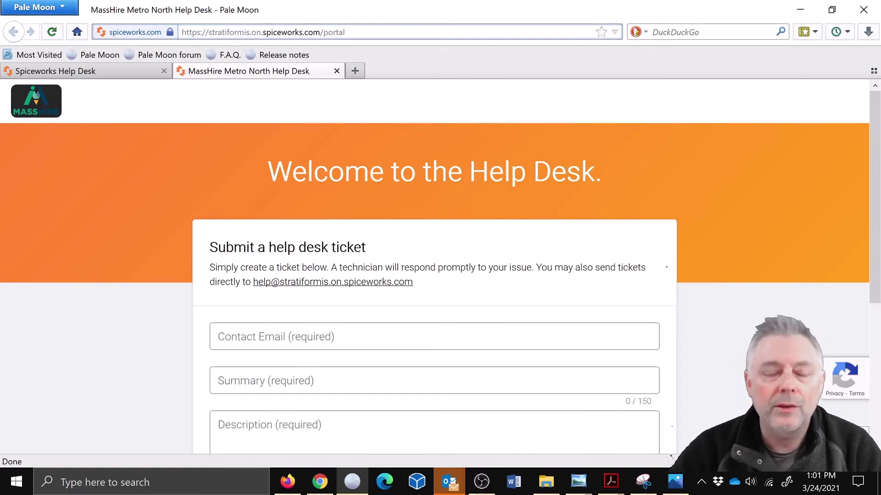
scroll(562, 254, "down", 3)
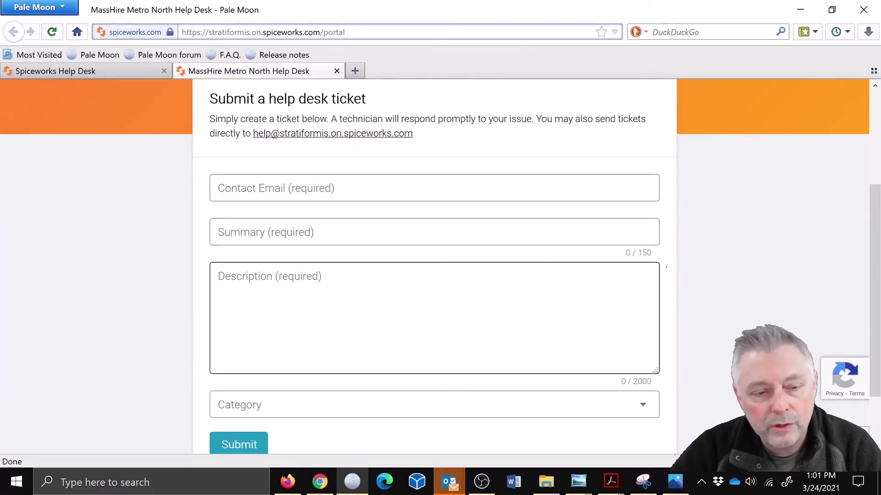
scroll(329, 352, "down", 2)
Step: Test the new Category dropdown on the portal form by picking MOSES Lockout
left_click(323, 337)
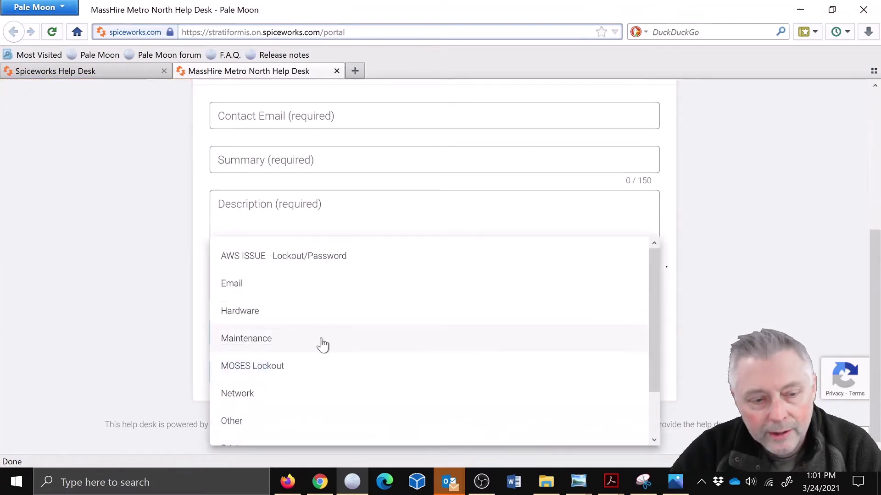
scroll(320, 373, "down", 2)
left_click(303, 316)
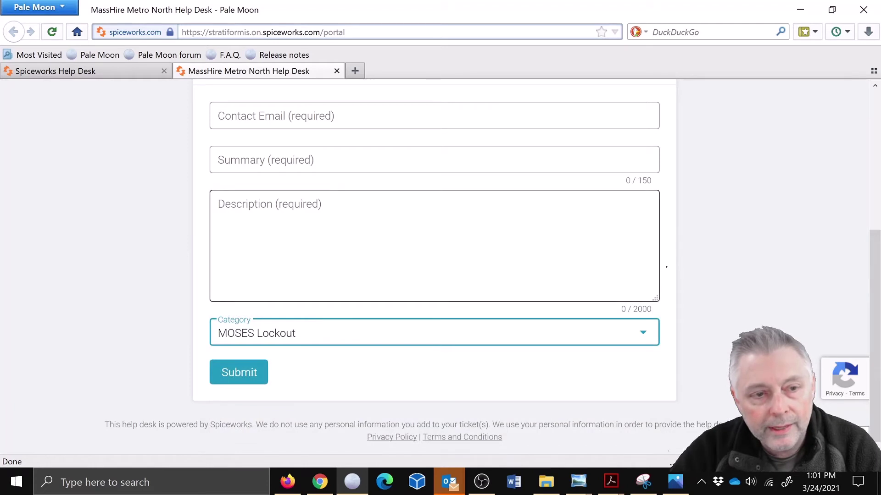
left_click(275, 248)
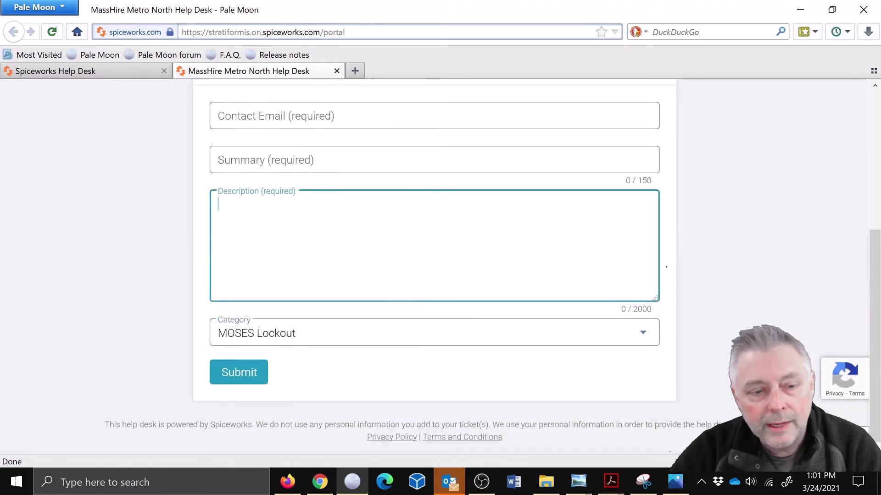
scroll(412, 364, "up", 3)
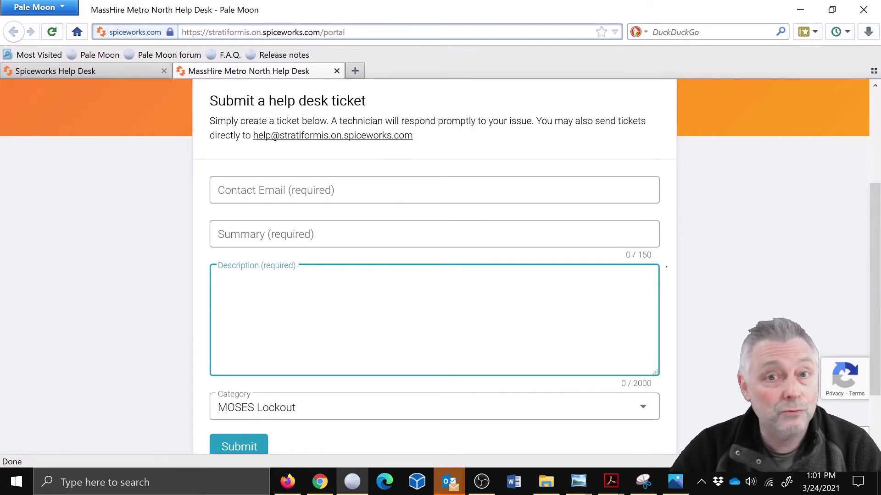
scroll(78, 130, "up", 4)
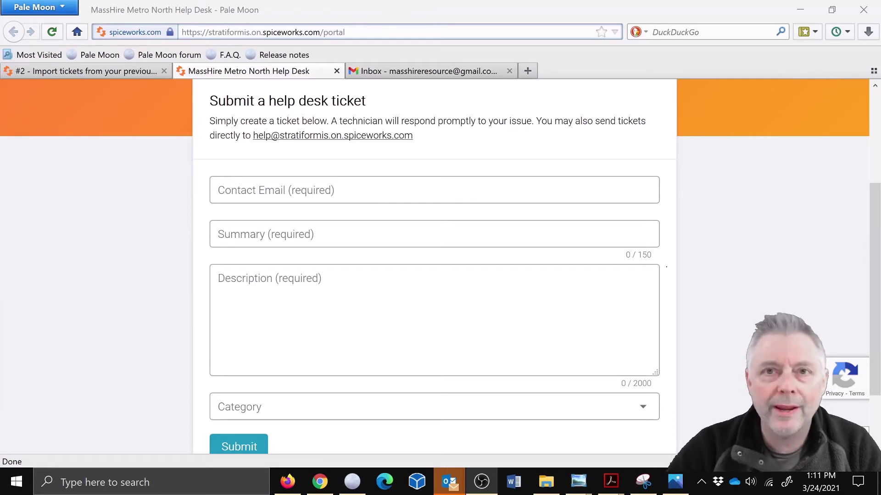
Step: Fill in the requester's e-mail and the summary 'Locked Out of MOSES'
left_click(434, 190)
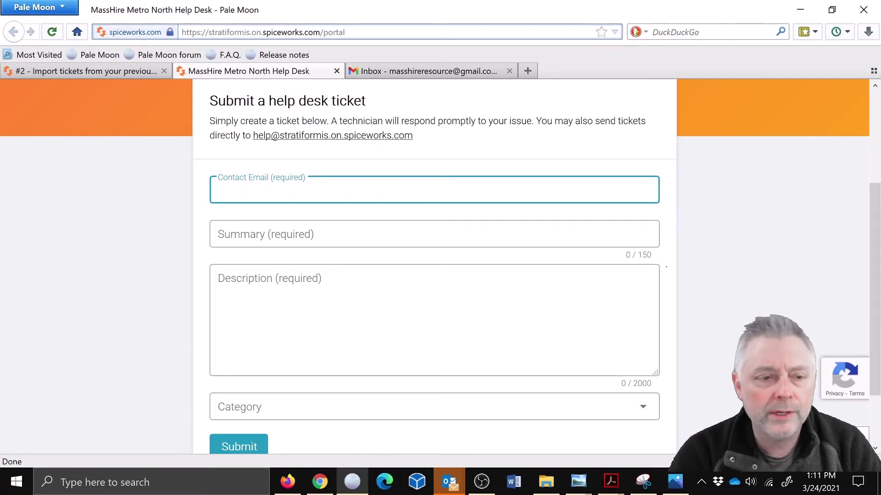
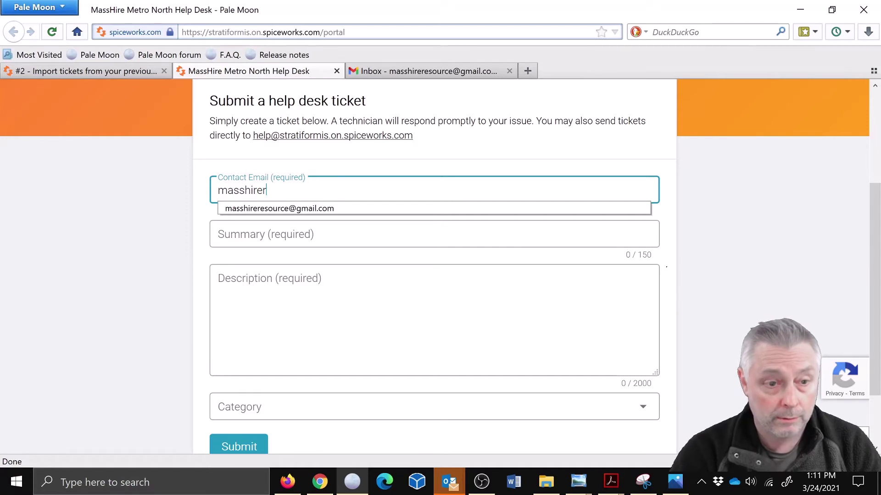
key("Down")
key("Return")
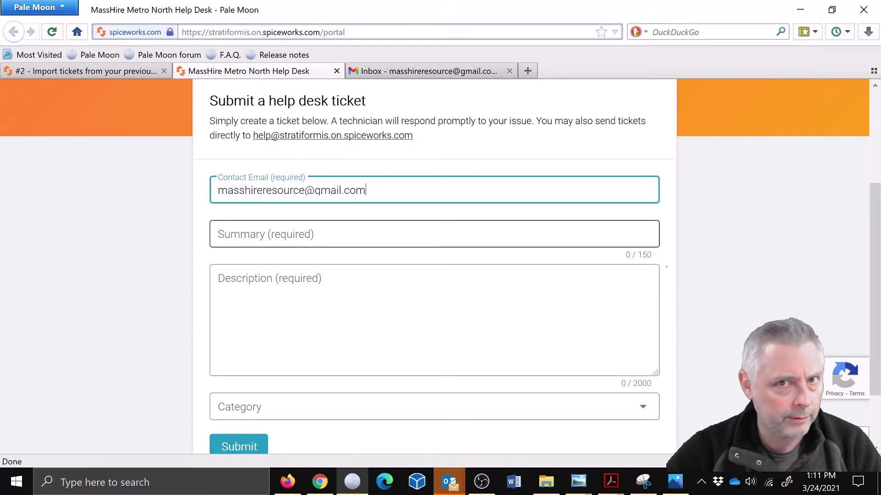
left_click(266, 235)
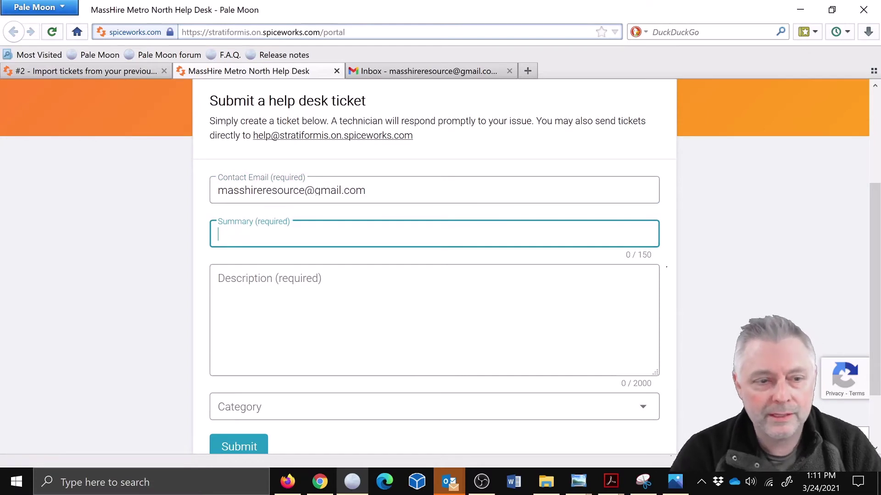
type("Locked")
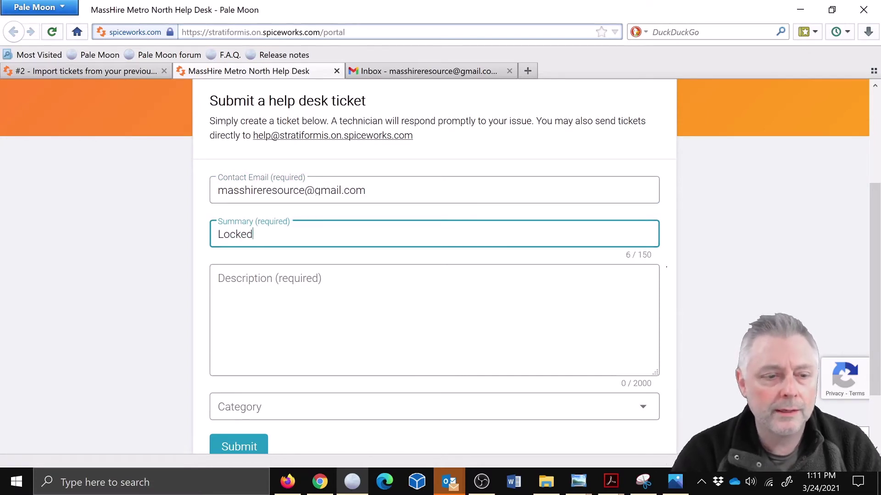
type(" Out of MOSES")
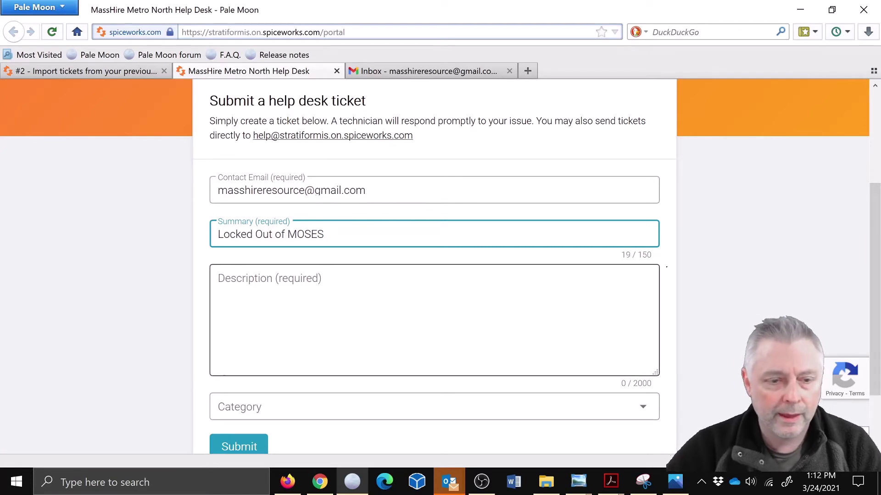
Step: Enter description 'Hi, I am locked out of MOSES, can you help me.' and category MOSES Lockout
left_click(270, 284)
type("Hi,")
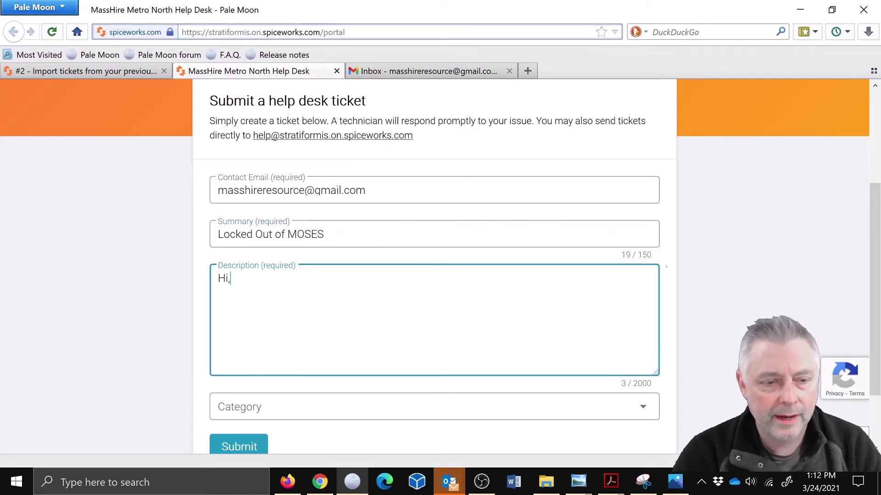
type(" I am locked out o")
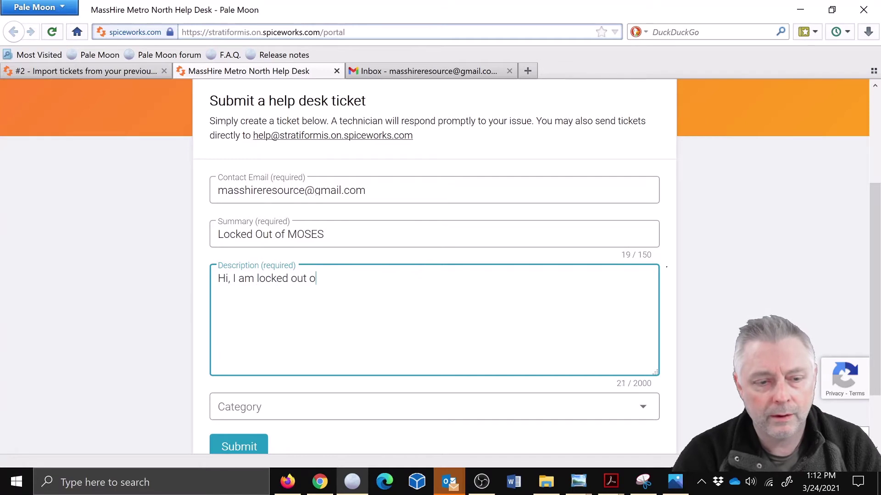
type("f MOSES, can you ")
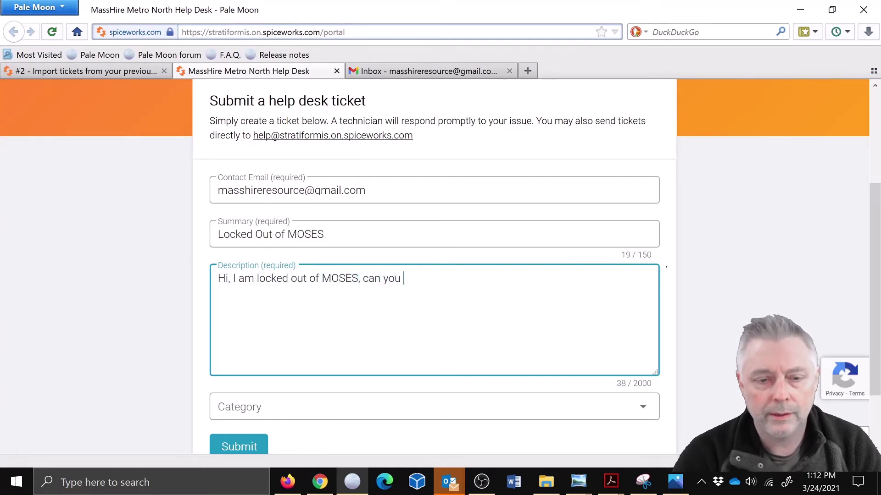
type("help me.")
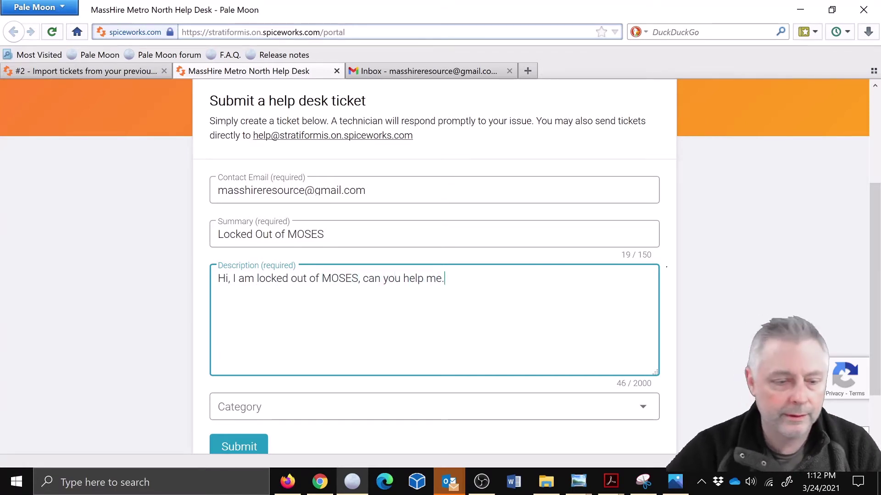
left_click(352, 407)
left_click(312, 321)
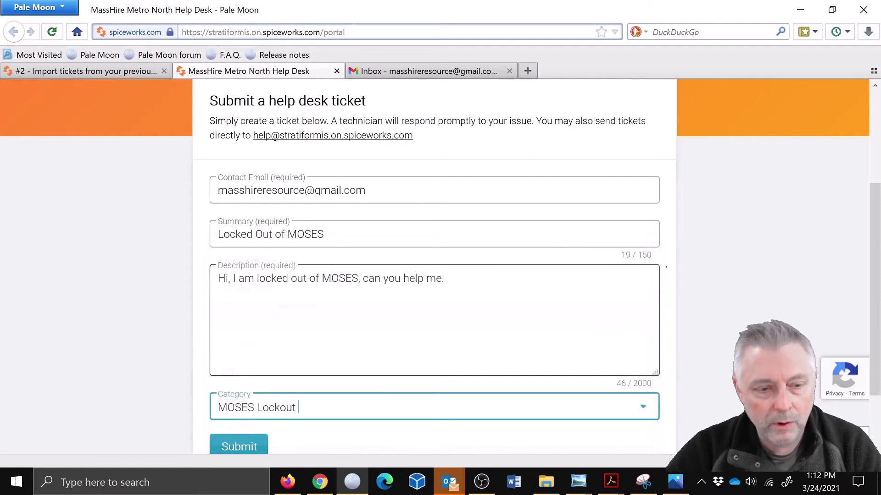
scroll(475, 339, "down", 2)
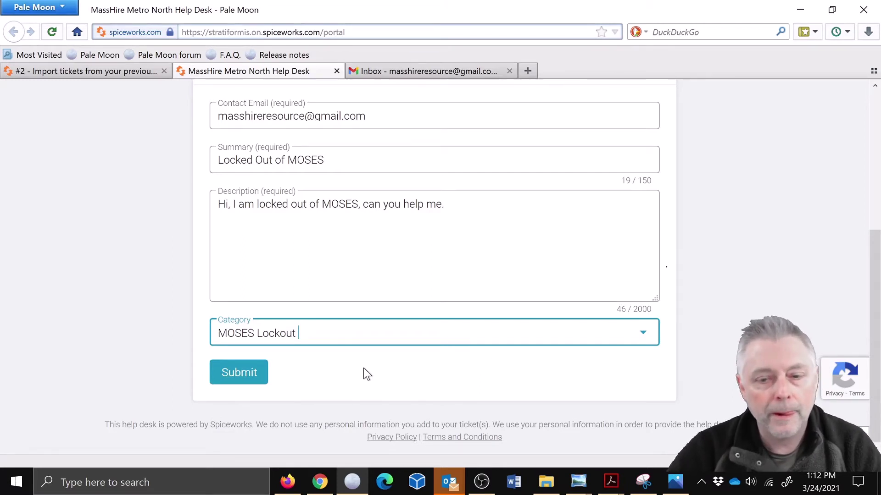
scroll(381, 341, "up", 2)
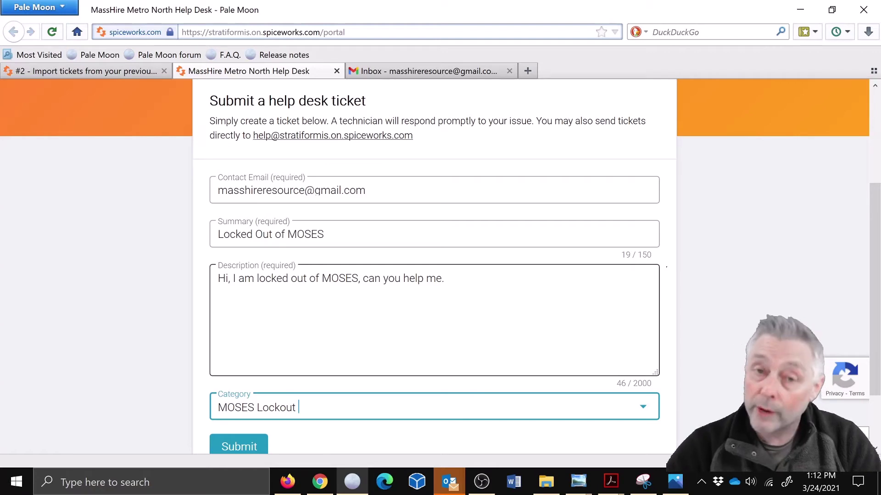
scroll(250, 375, "down", 3)
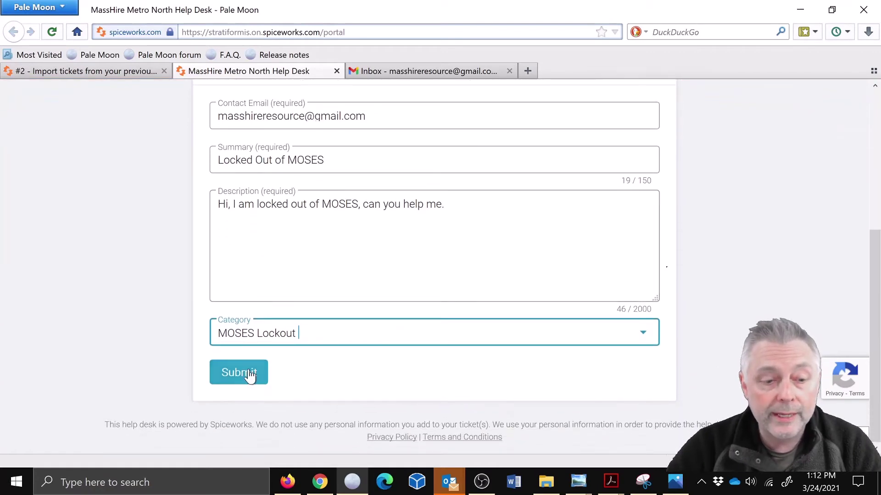
Step: Submit the portal ticket, pass the hills-image reCAPTCHA, and return to the technician's tab
left_click(250, 373)
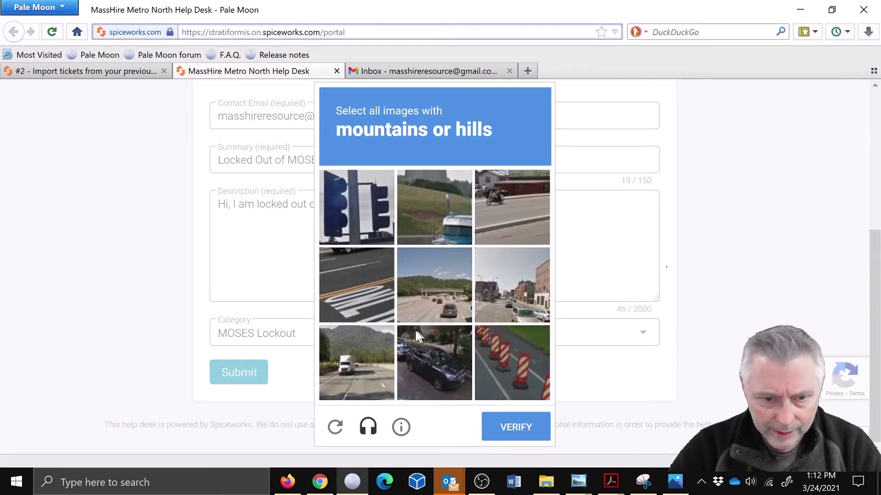
left_click(354, 360)
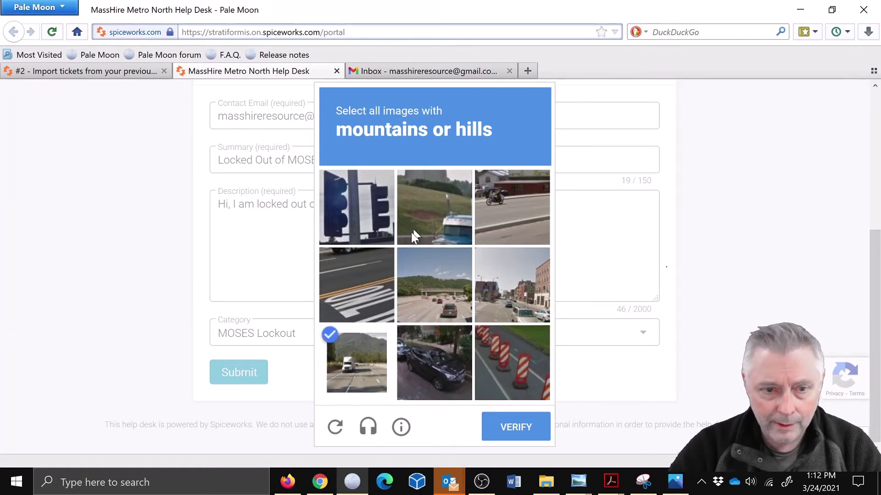
left_click(438, 286)
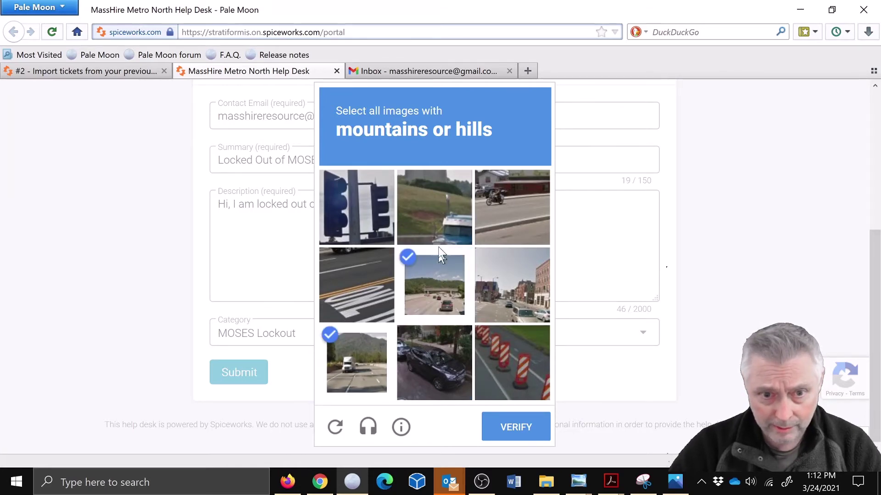
left_click(437, 202)
left_click(528, 422)
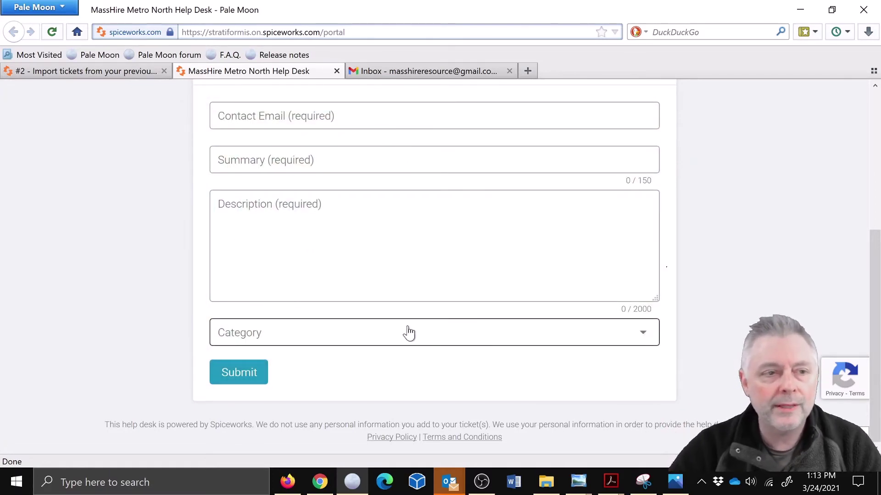
left_click(87, 73)
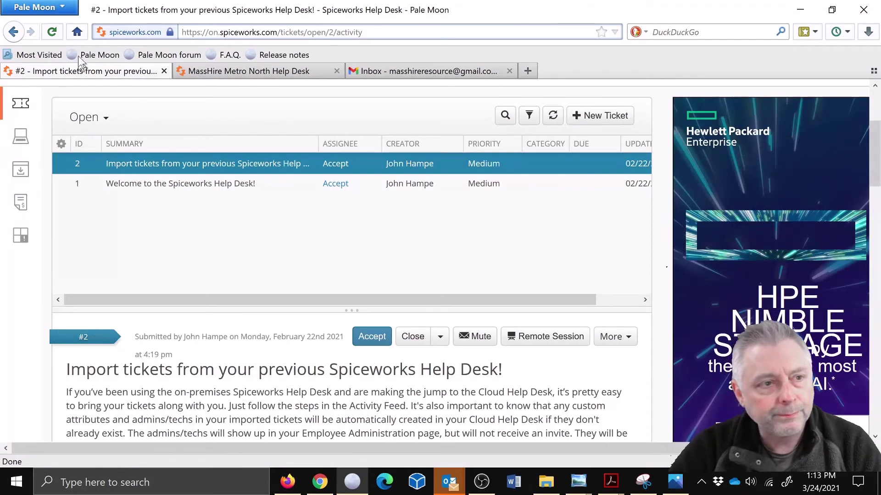
Step: Refresh the Open tickets list, accept ticket #4 'Locked Out of MOSES', and view its details
left_click(51, 32)
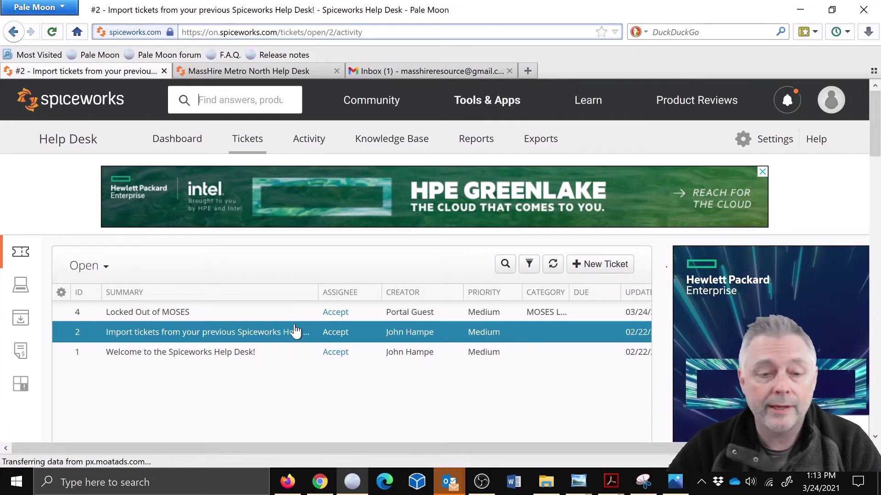
left_click(342, 313)
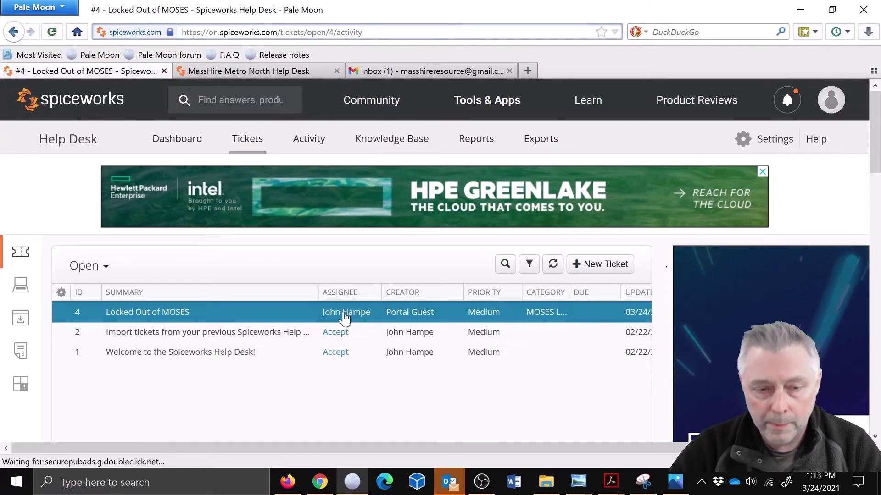
scroll(351, 362, "down", 3)
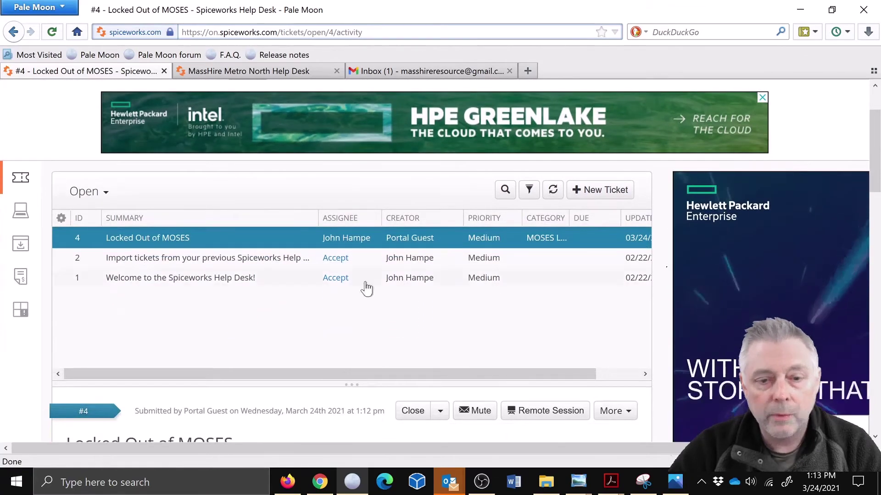
scroll(364, 339, "down", 3)
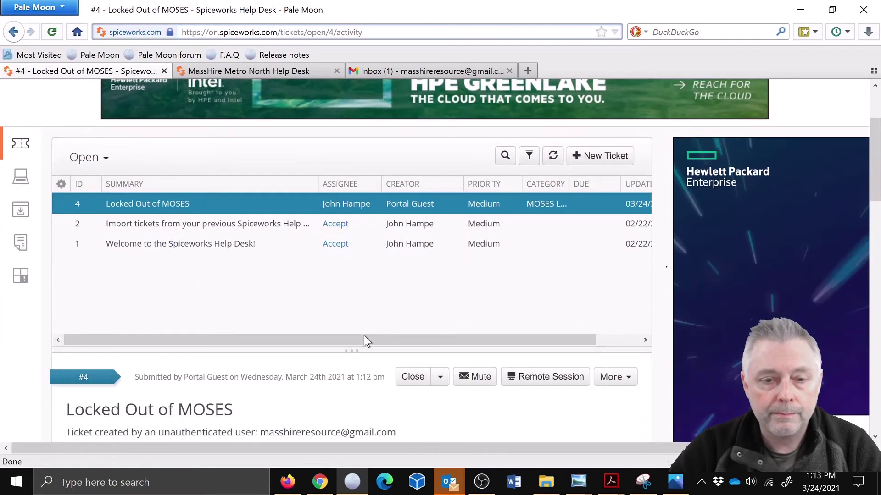
scroll(364, 340, "down", 3)
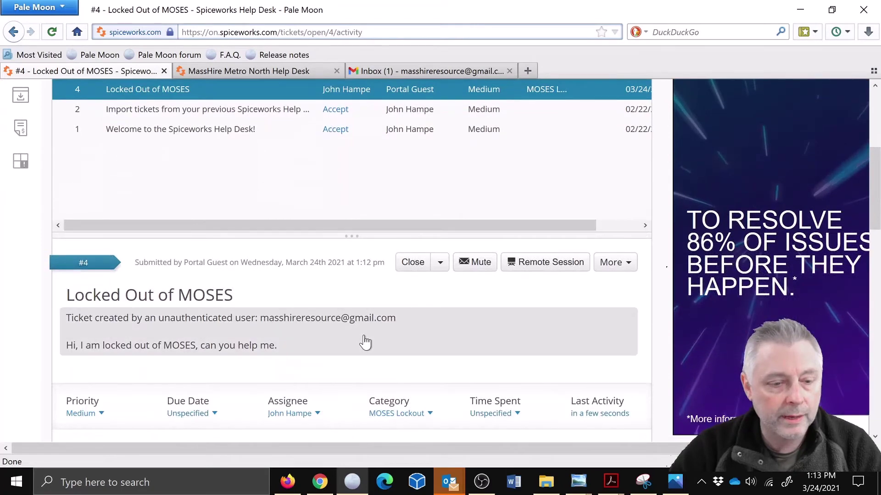
scroll(321, 363, "down", 1)
scroll(191, 380, "down", 3)
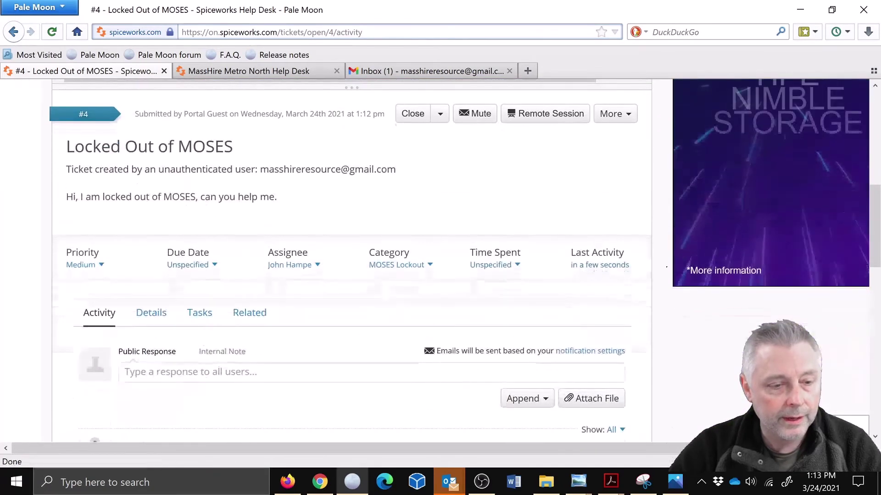
Step: On the Details tab, replace ticket #4's Portal Guest contact with the requester's e-mail address
left_click(162, 320)
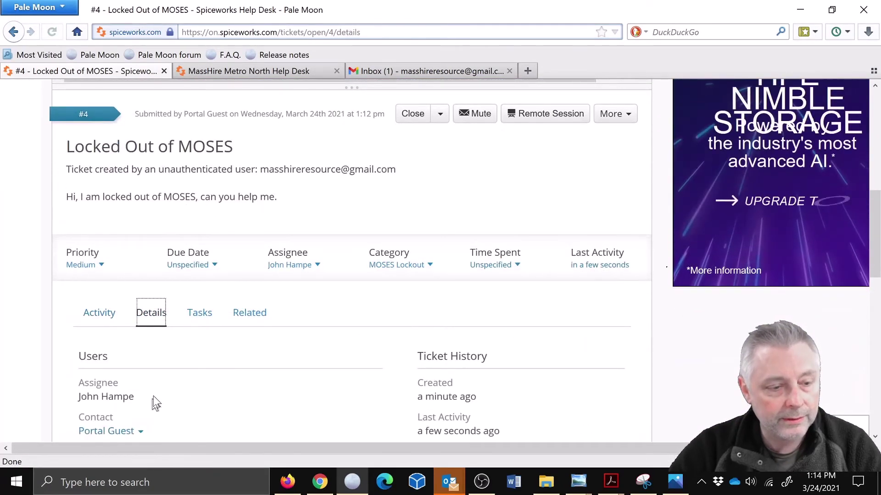
scroll(156, 388, "down", 2)
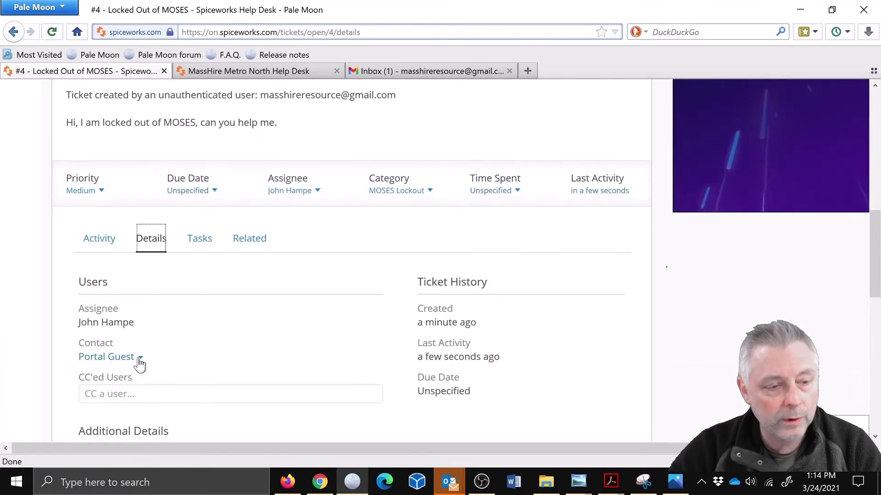
left_click(140, 360)
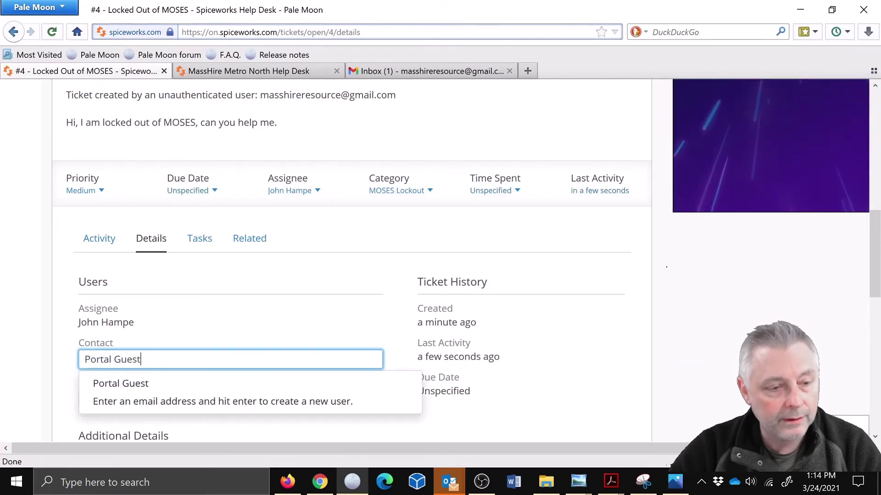
key("ctrl+a")
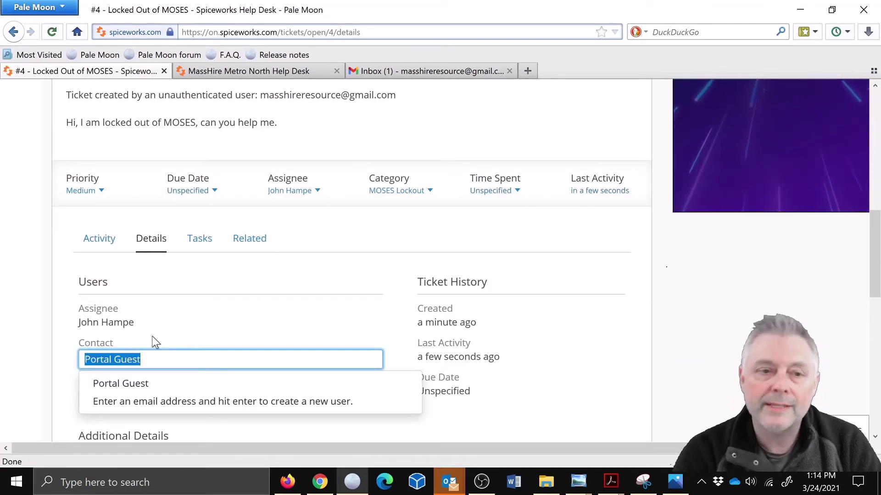
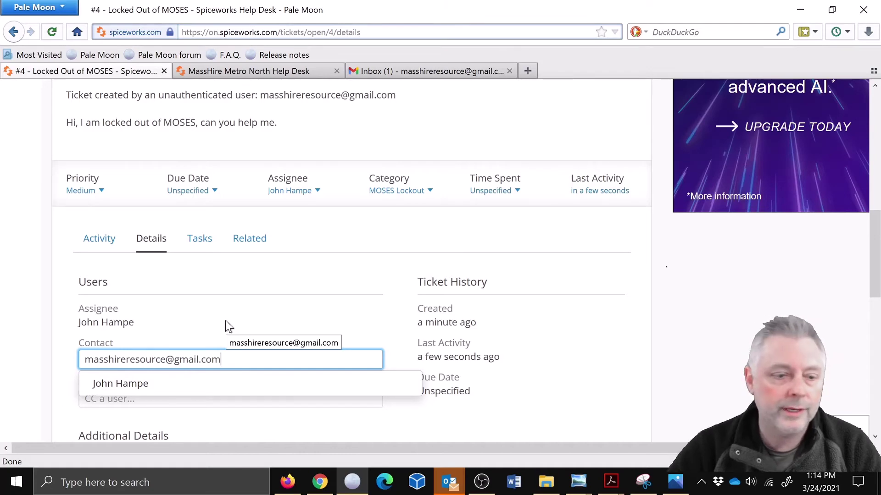
key("Return")
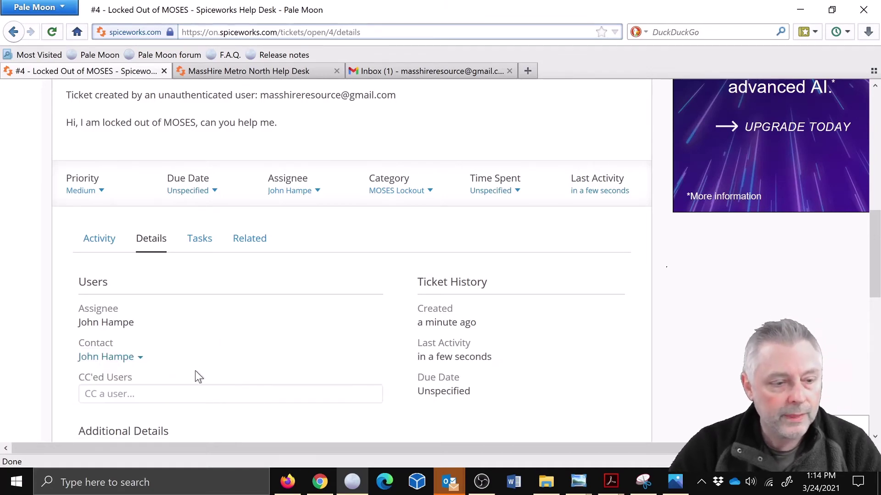
Step: Return to ticket #4's Activity feed and switch over to the e-mail inbox
scroll(194, 371, "down", 2)
scroll(194, 370, "up", 4)
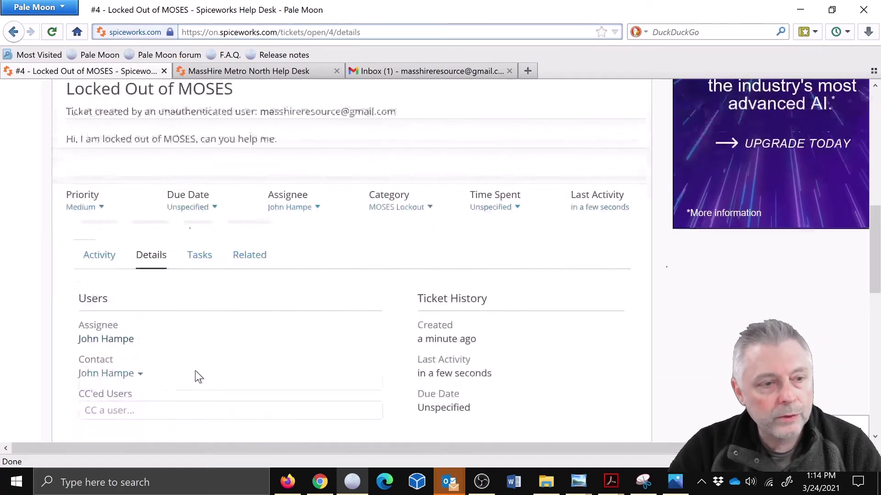
left_click(102, 314)
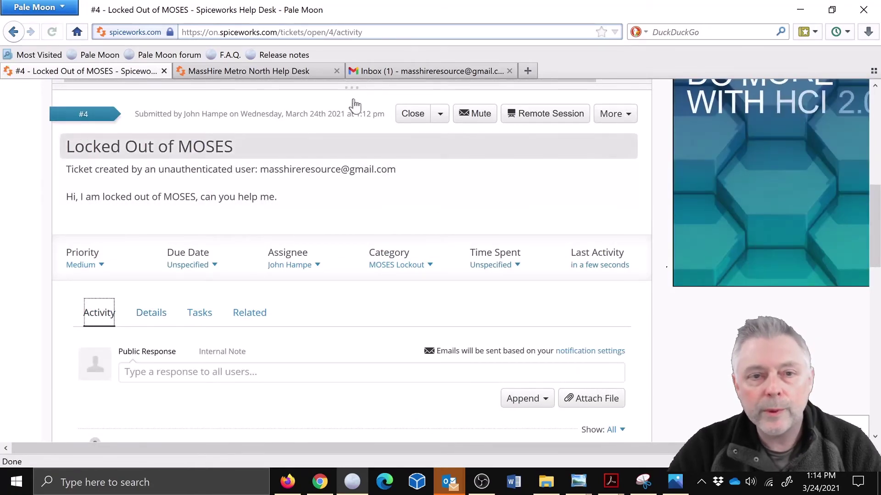
left_click(380, 72)
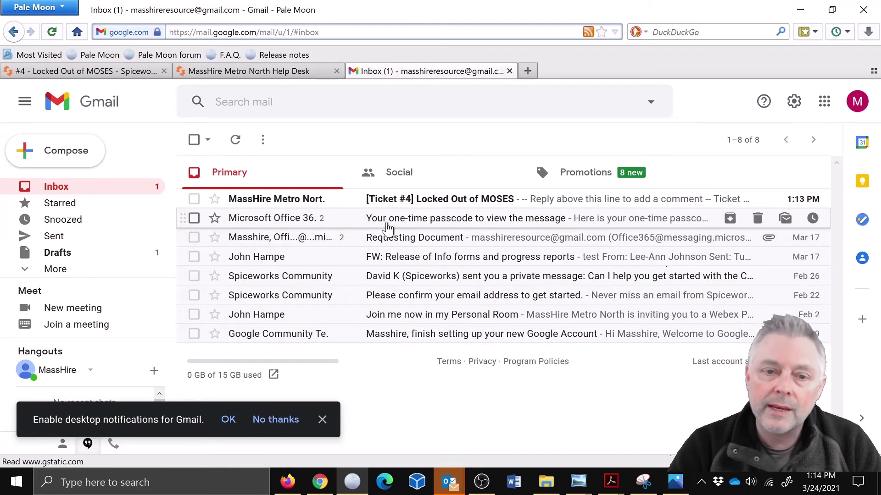
Step: Read the '[Ticket #4] Locked Out of MOSES' notification e-mail, then go back to the ticket
left_click(412, 200)
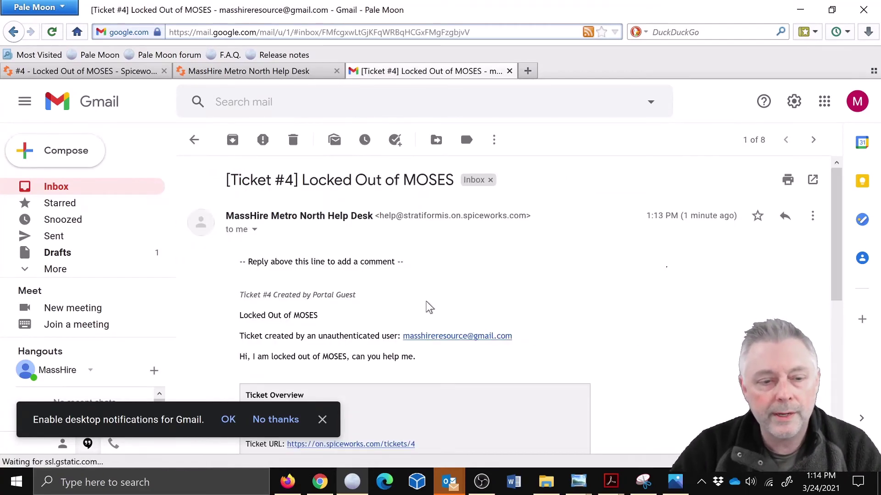
scroll(590, 303, "down", 3)
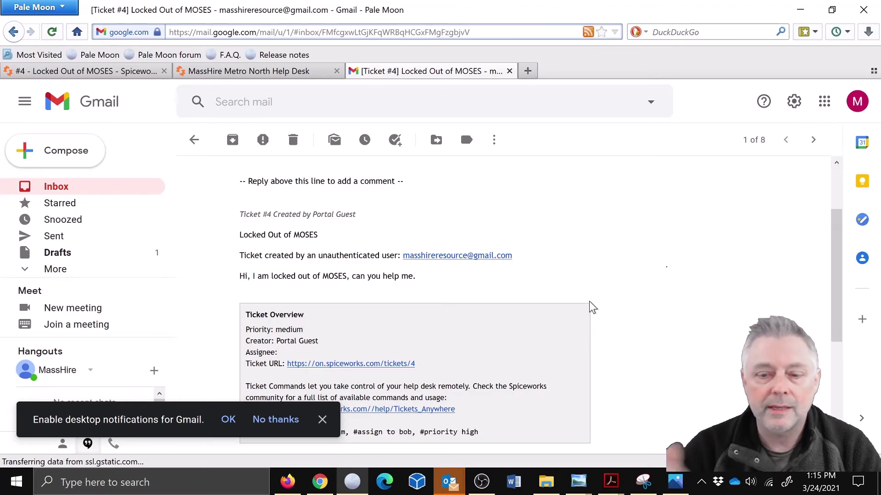
left_click(123, 71)
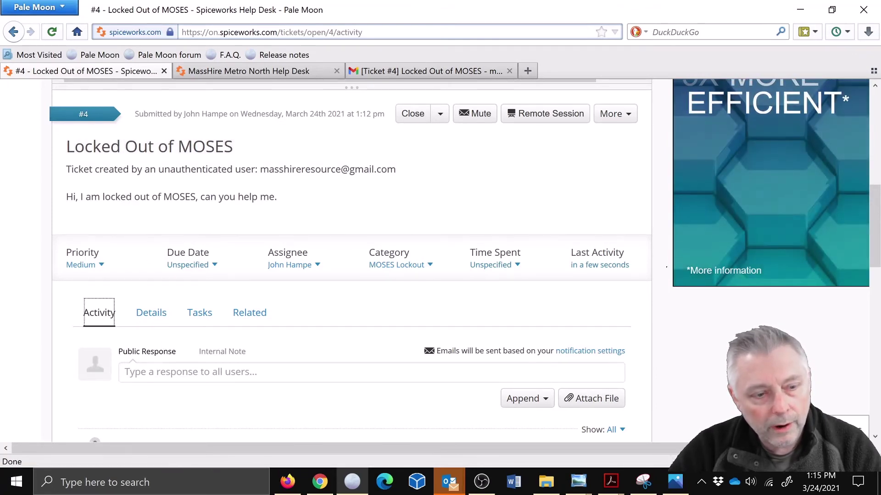
Step: Reply publicly 'Hi, I received your ticket. I have unlocked your MOSES account.' and close the ticket
left_click(284, 372)
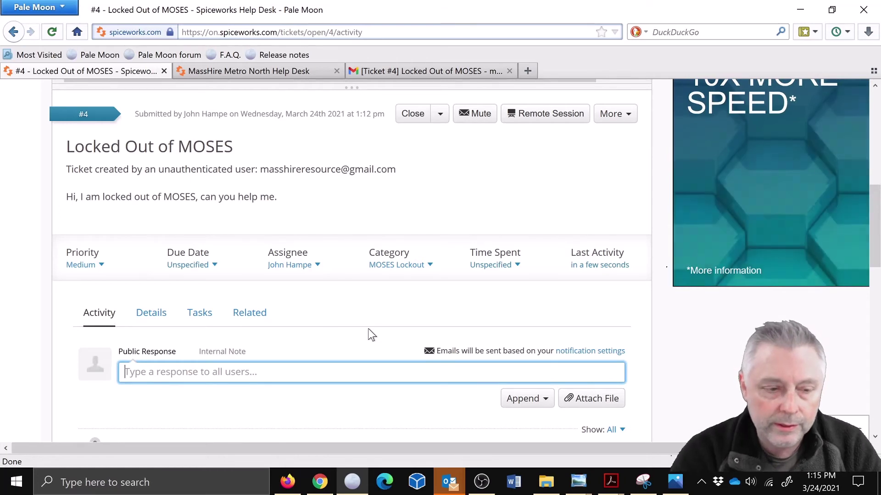
type("Hi, ")
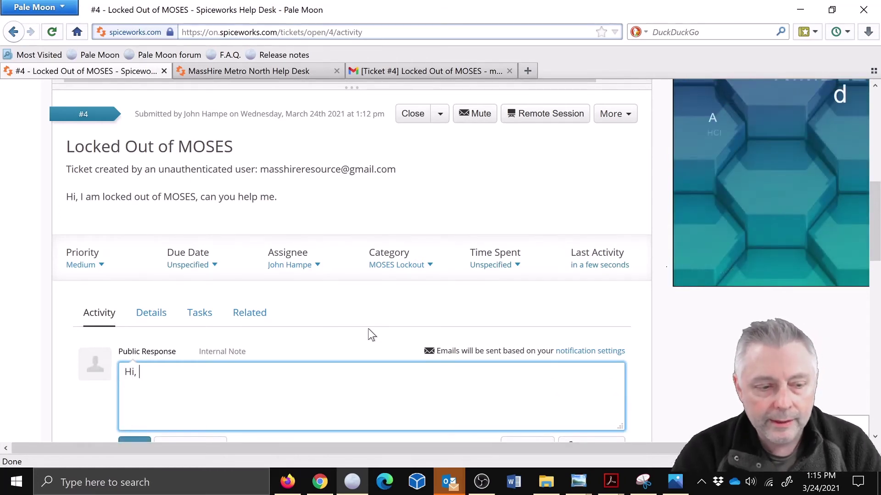
type("I ")
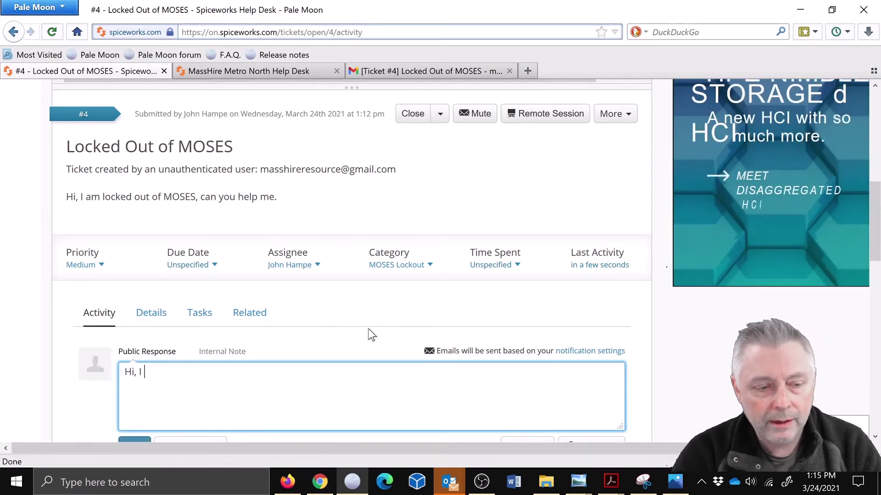
type("received yoru ticket")
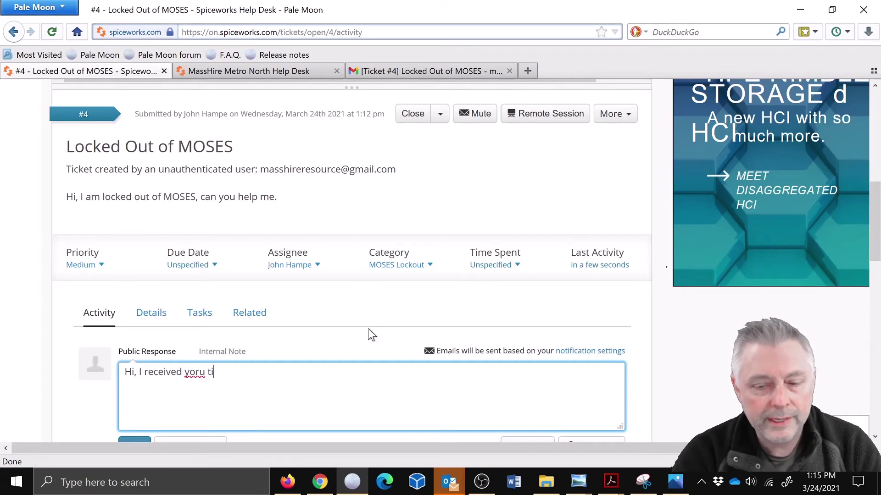
key("BackSpace")
key("BackSpace")
key("BackSpace")
key("BackSpace")
key("BackSpace")
key("BackSpace")
key("BackSpace")
key("BackSpace")
key("BackSpace")
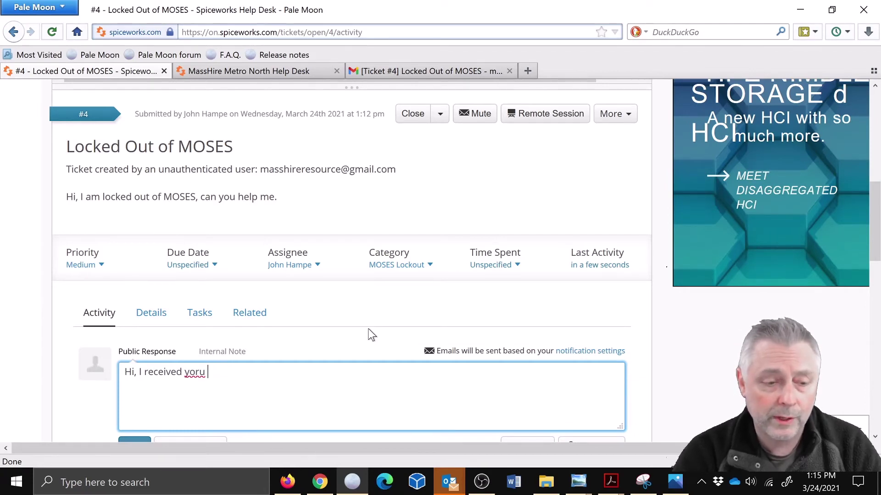
type("ur ticket")
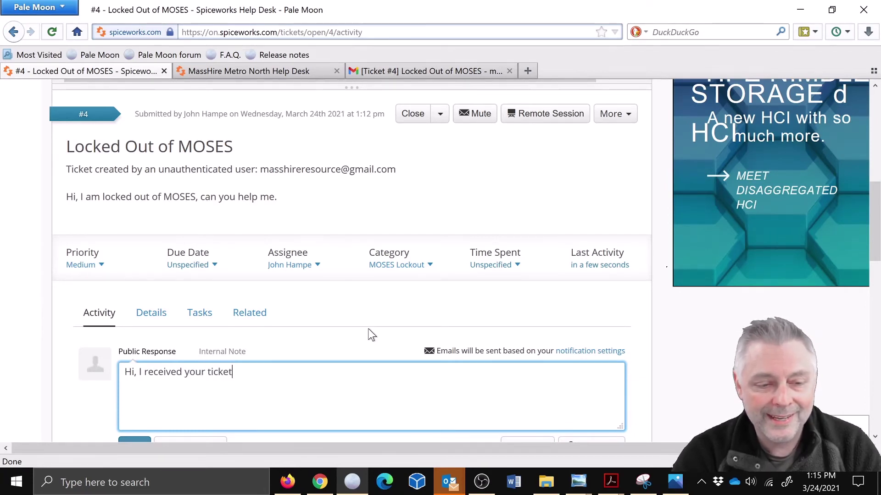
type(". I have unlo")
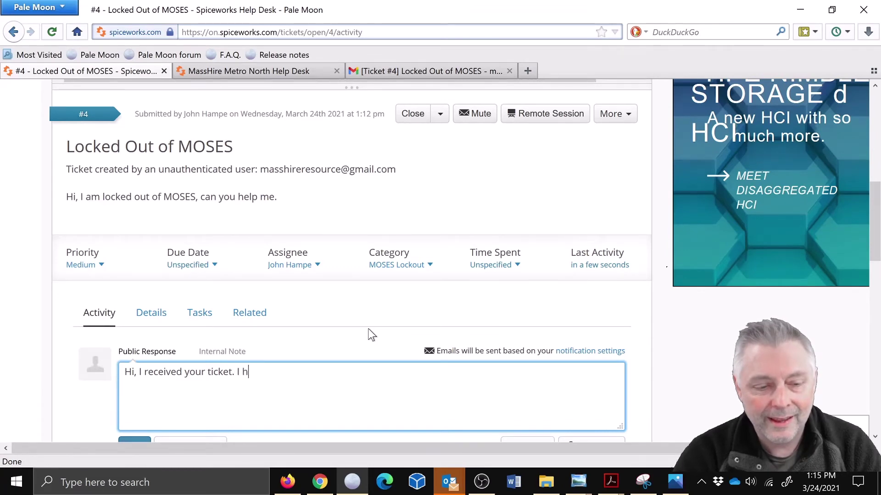
type("cked")
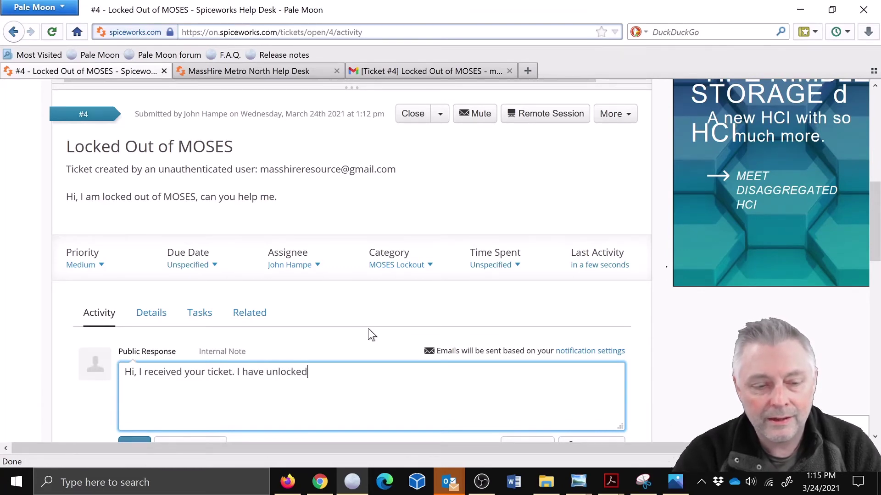
type(" your MOSES account.")
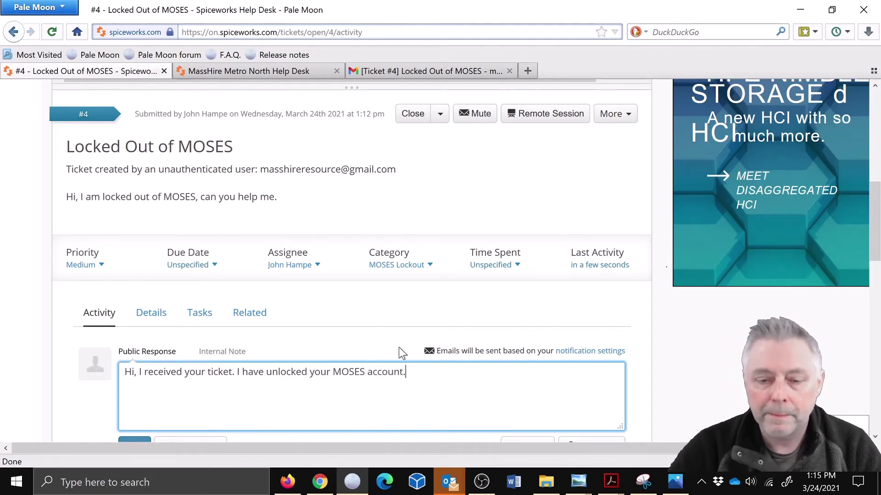
scroll(426, 345, "down", 3)
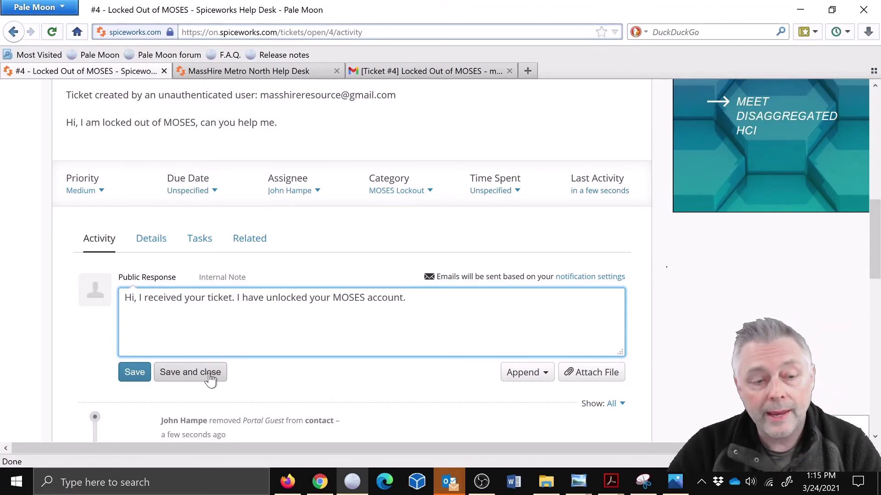
left_click(210, 373)
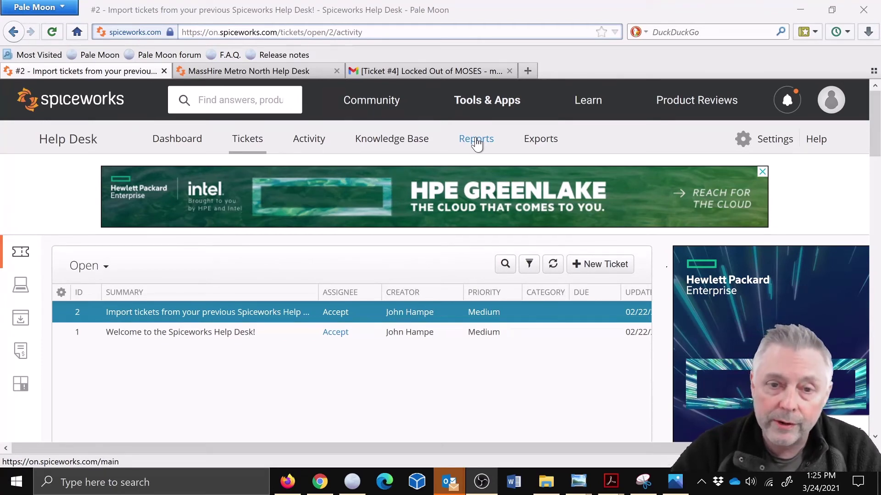
Step: Show the All Tickets report with its 4 tickets, checking the Category filter options but applying no filters
left_click(476, 141)
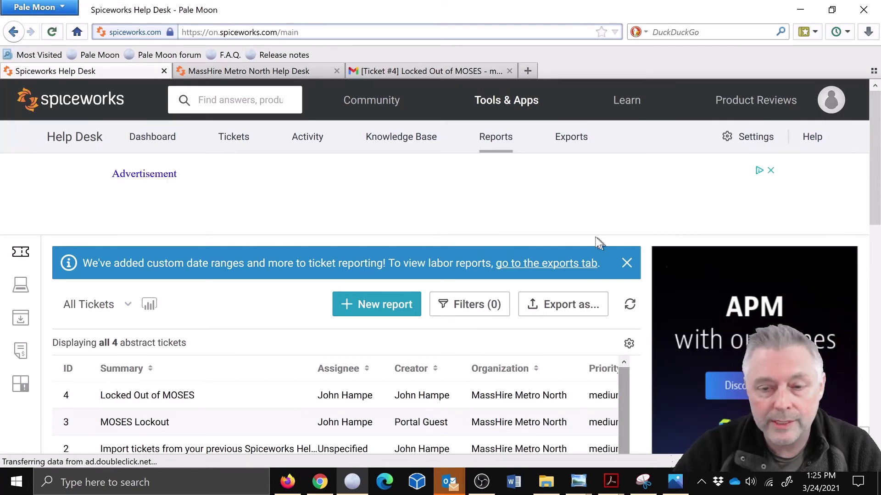
left_click(468, 312)
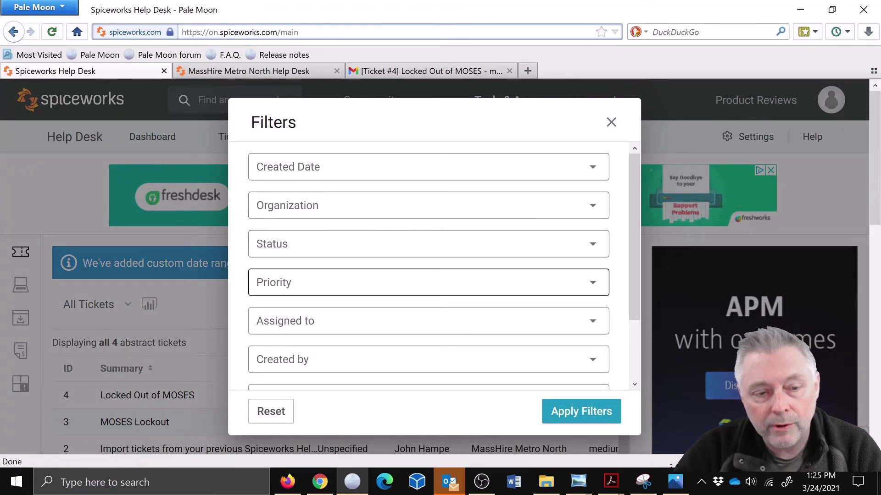
scroll(633, 289, "down", 3)
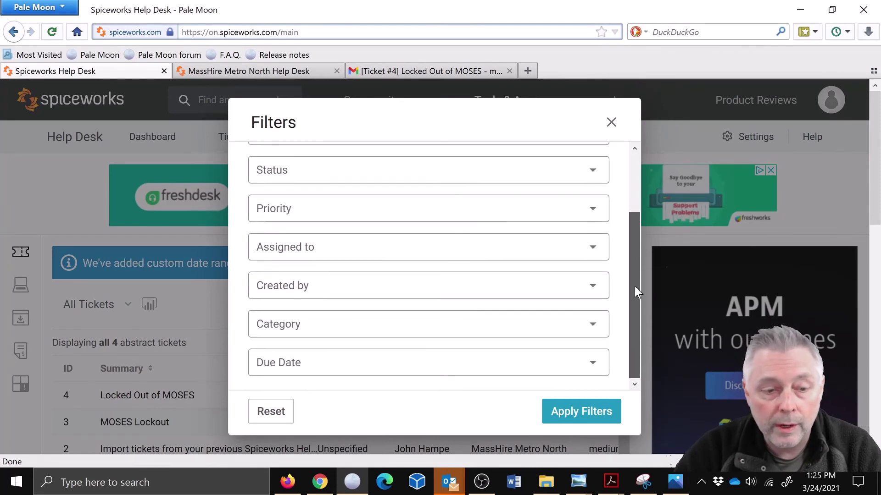
left_click(403, 324)
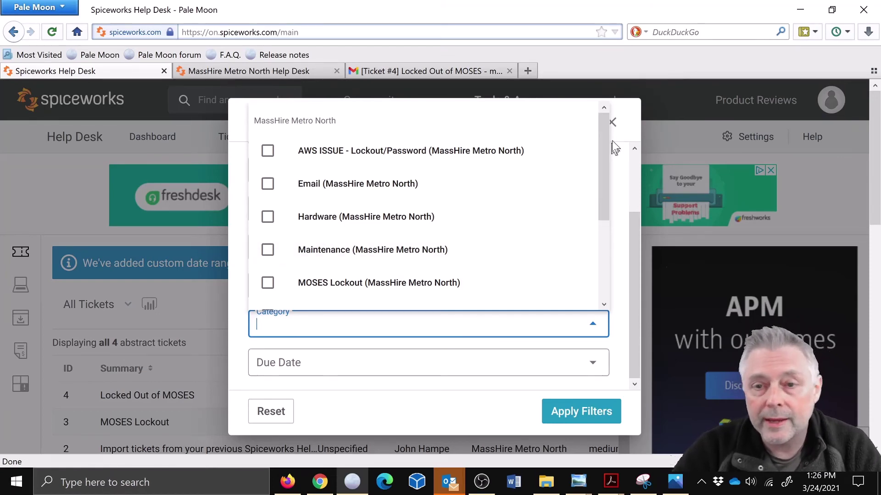
left_click(613, 122)
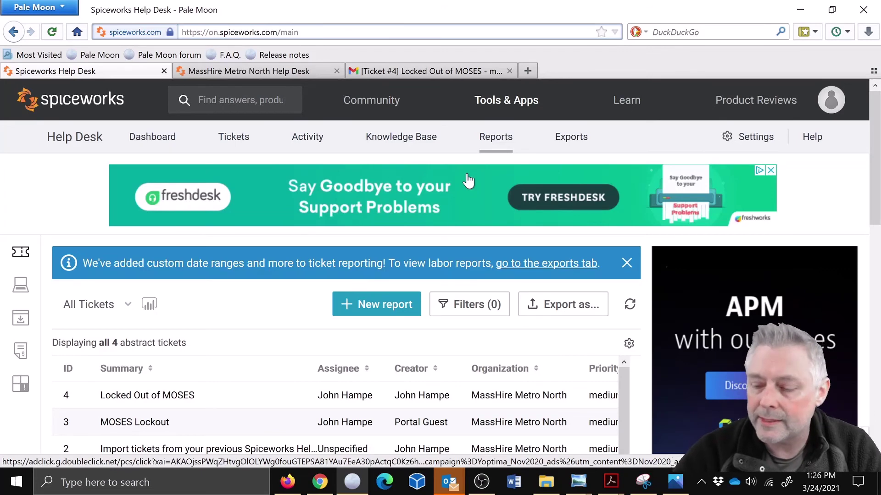
Step: Review the Dashboard's 7-day cards and charts: 2 new, 0 open, 45s first response, 1:53 close
left_click(157, 139)
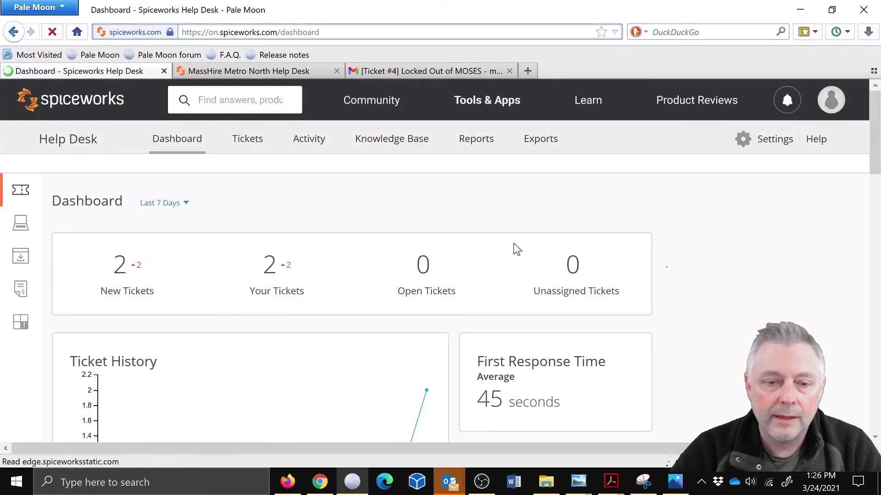
scroll(513, 243, "down", 2)
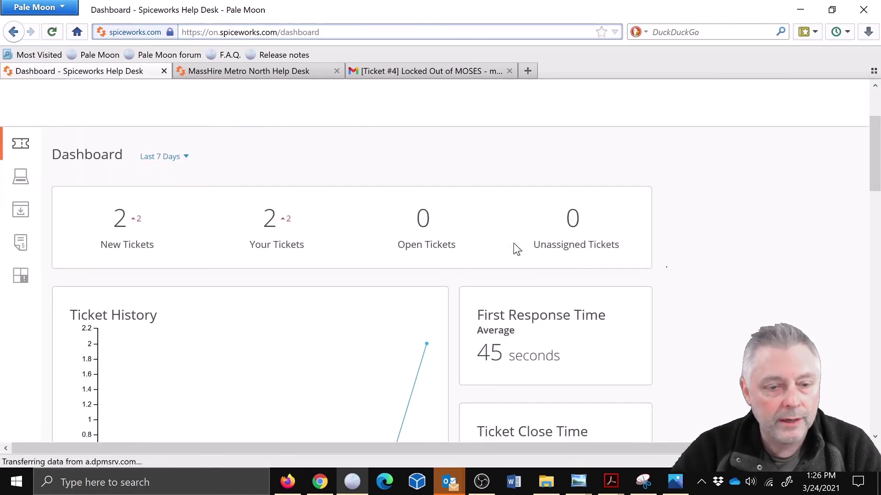
scroll(514, 243, "down", 4)
scroll(513, 243, "down", 2)
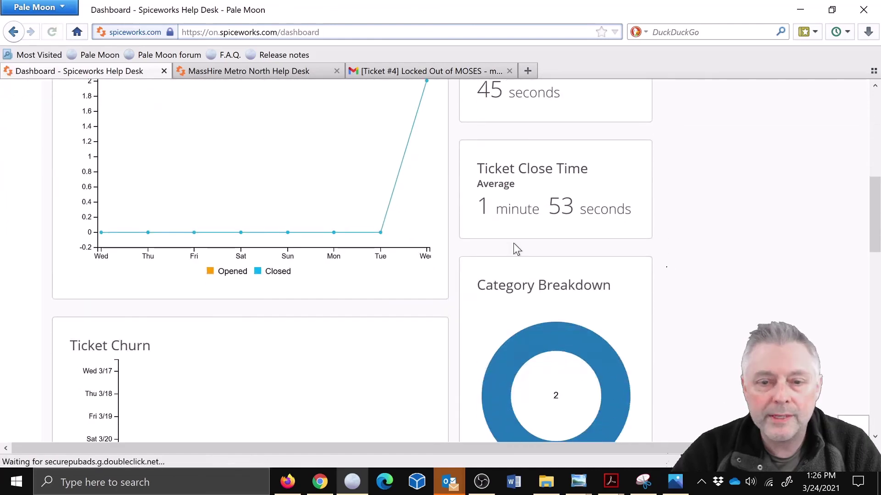
scroll(513, 243, "down", 2)
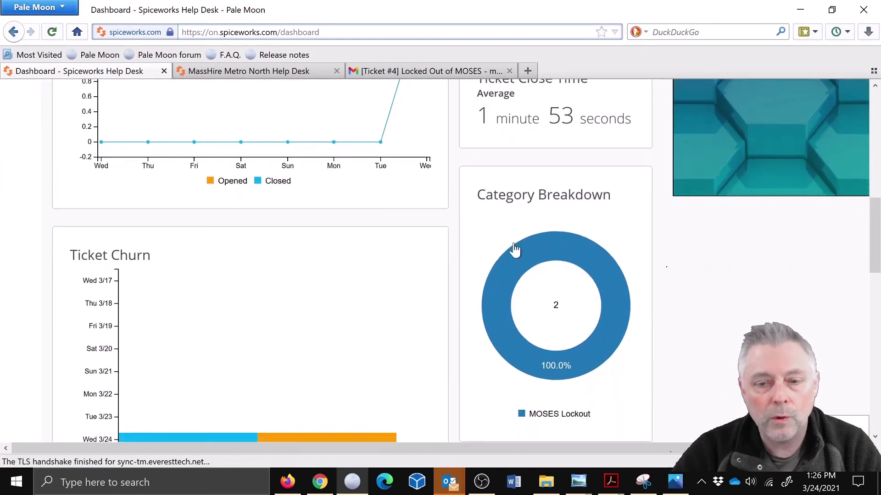
scroll(514, 249, "down", 1)
scroll(514, 249, "down", 3)
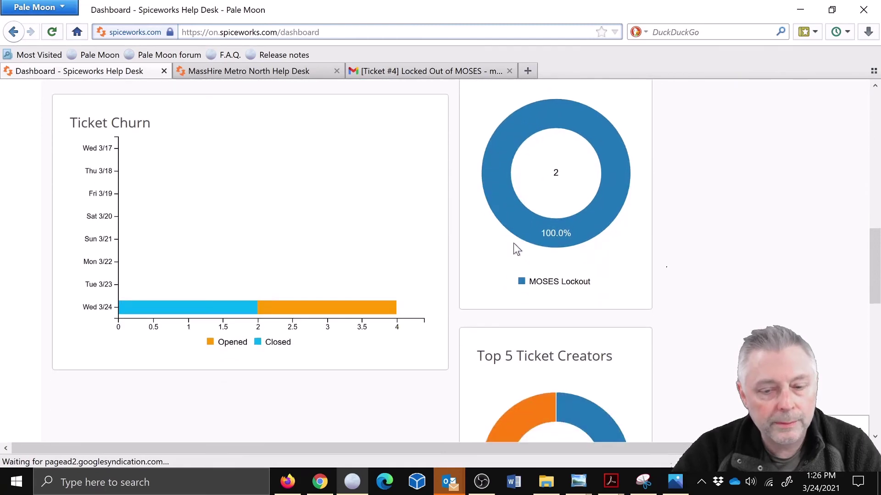
scroll(514, 248, "up", 6)
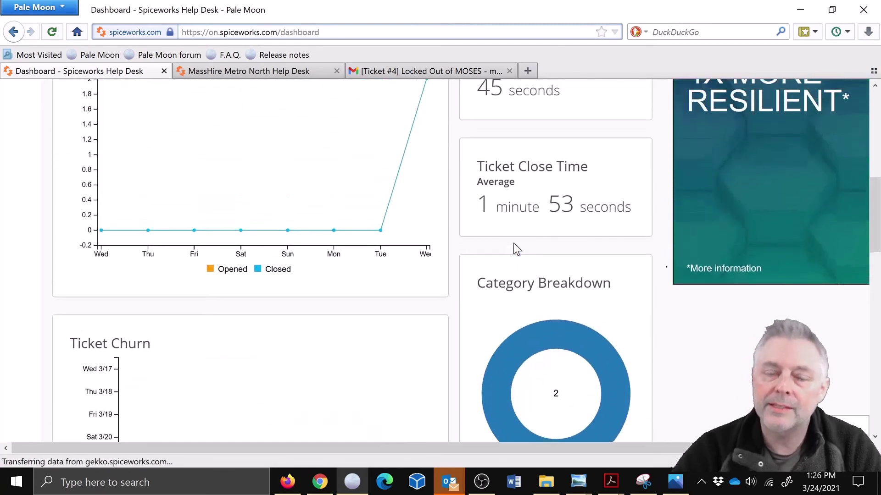
scroll(513, 247, "up", 2)
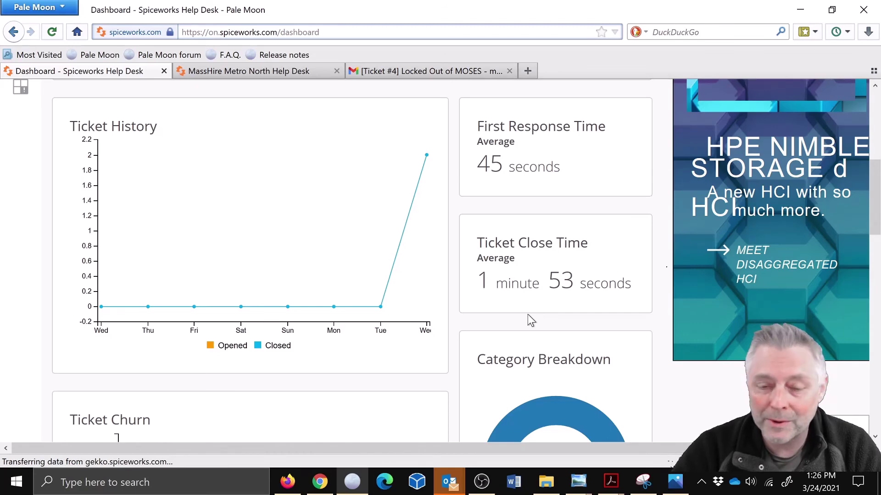
scroll(527, 315, "down", 5)
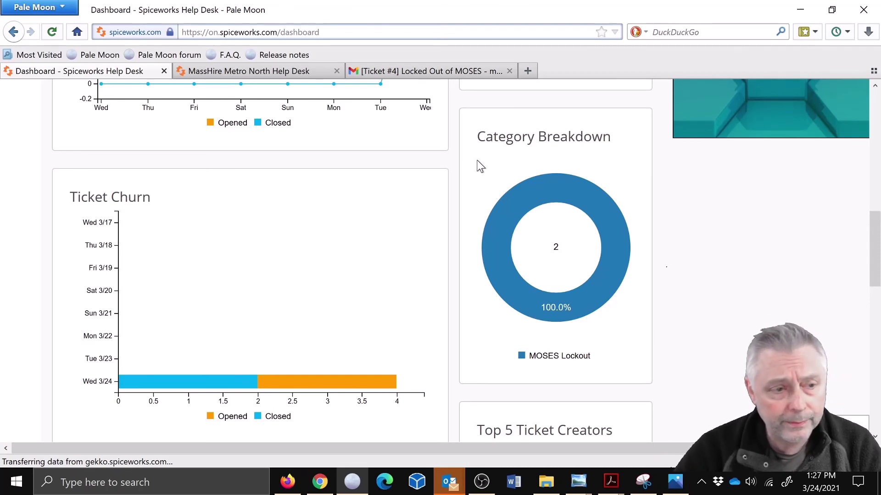
scroll(490, 271, "down", 4)
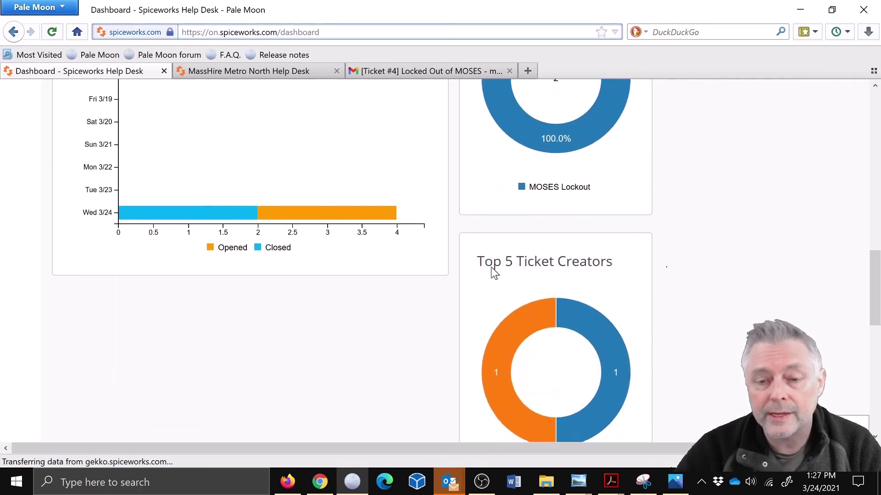
scroll(491, 271, "down", 1)
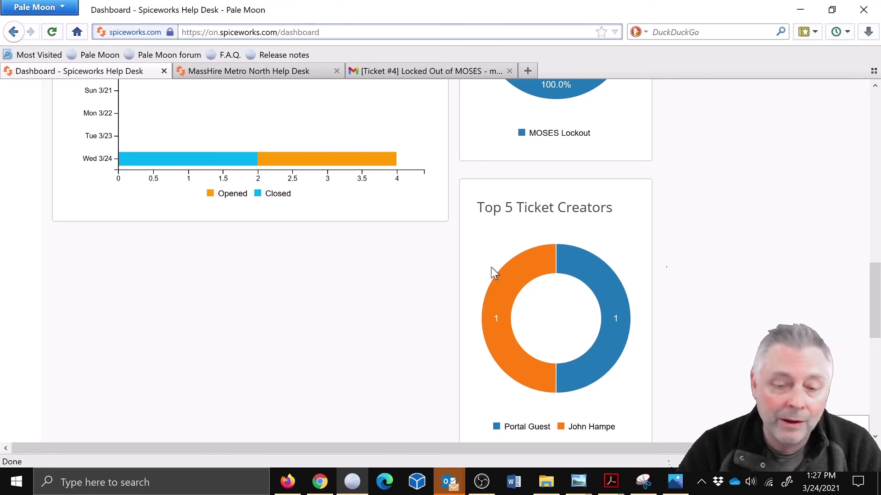
scroll(490, 267, "up", 3)
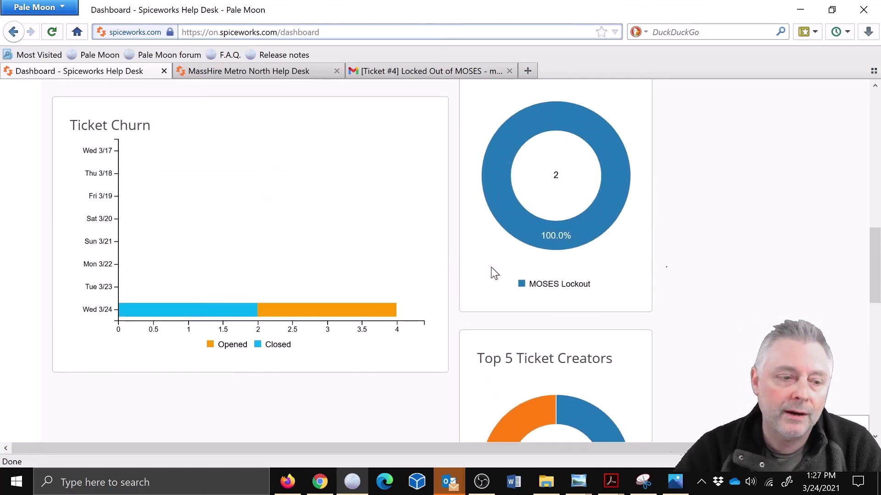
scroll(491, 269, "up", 5)
scroll(492, 273, "up", 6)
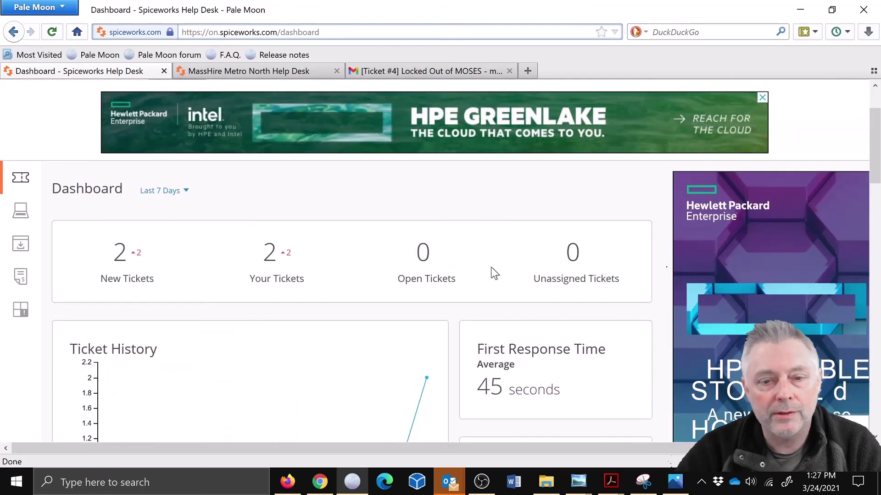
scroll(490, 267, "down", 3)
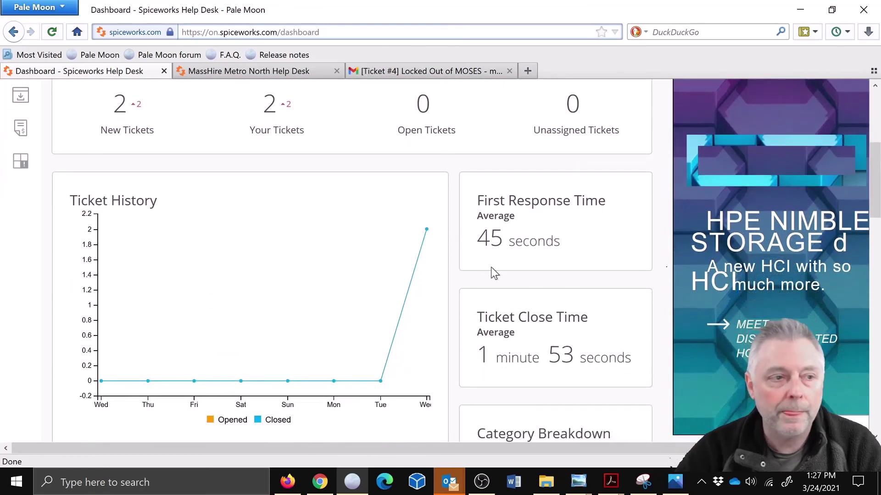
scroll(491, 267, "up", 5)
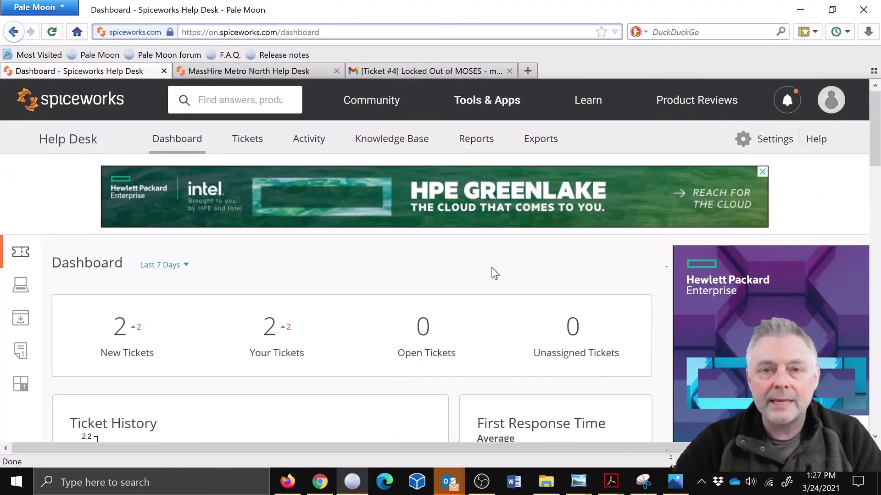